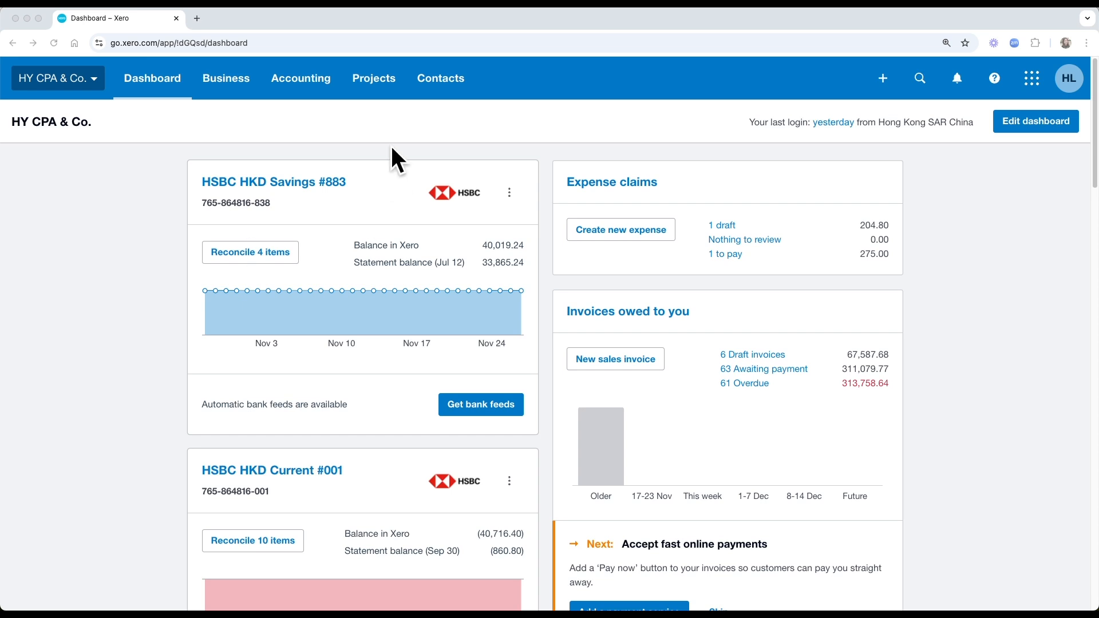
# Open the Balance Sheet report and run it as at 31 Mar 2021
pyautogui.click(298, 80)
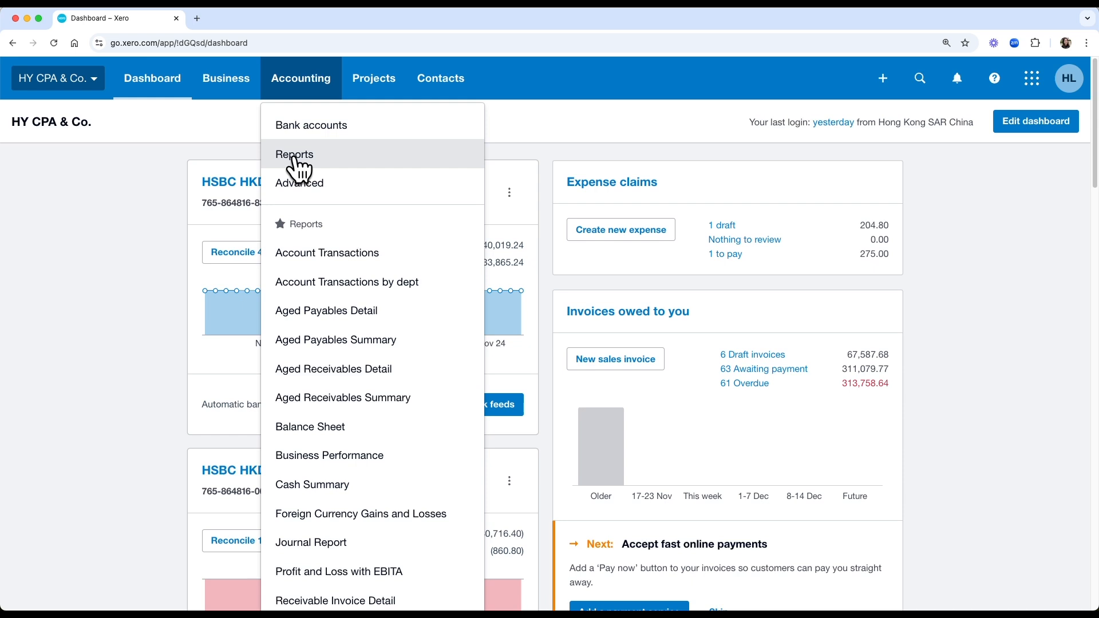
pyautogui.click(313, 431)
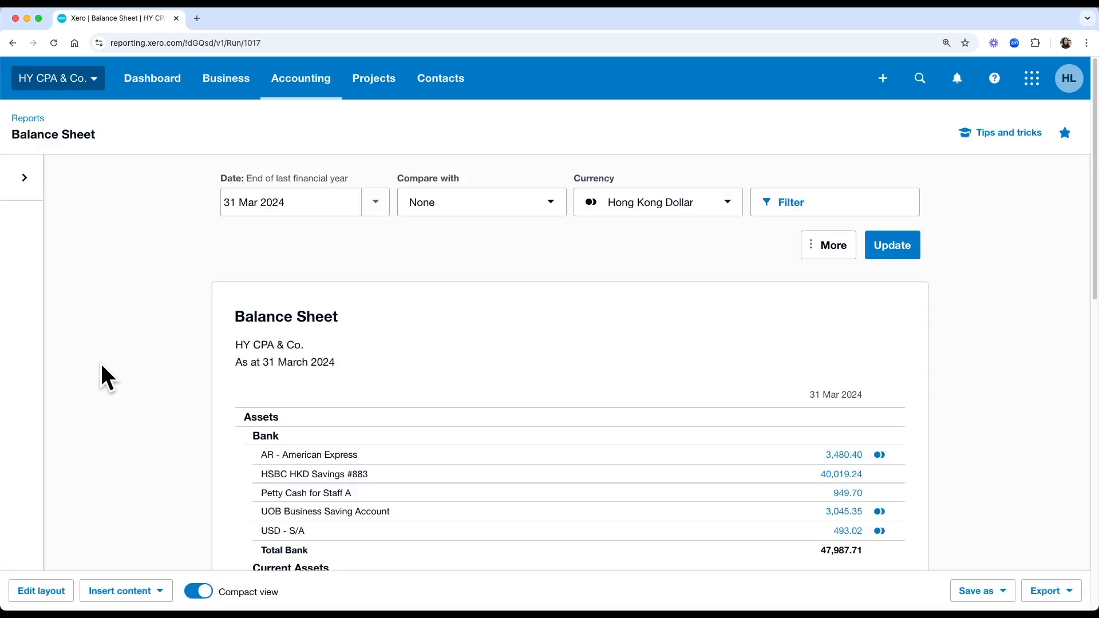
pyautogui.click(287, 201)
pyautogui.click(304, 201)
pyautogui.press('BackSpace')
pyautogui.write('1')
pyautogui.click(508, 121)
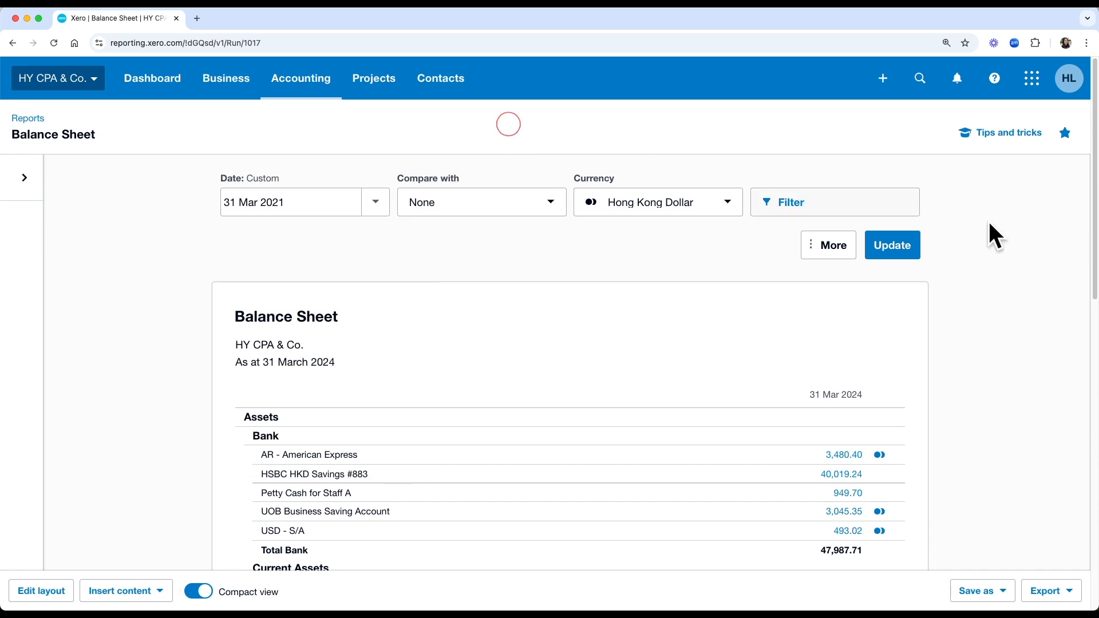
pyautogui.click(905, 245)
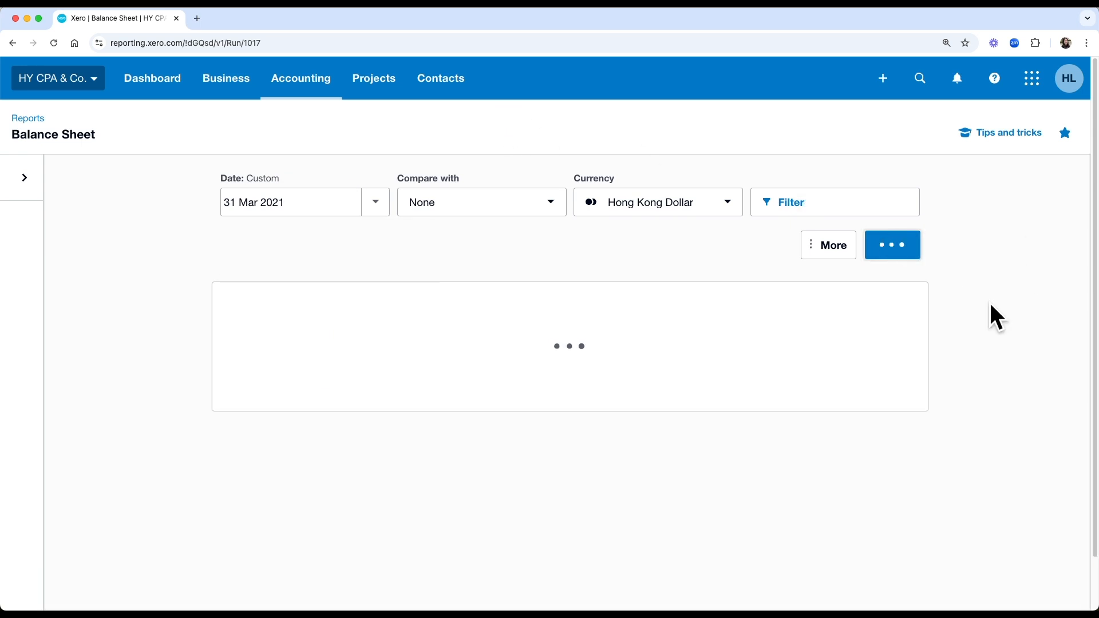
# Open the transactions behind the Accounts Payable balance in a new browser tab and switch to it
pyautogui.scroll(-5, 997, 318)
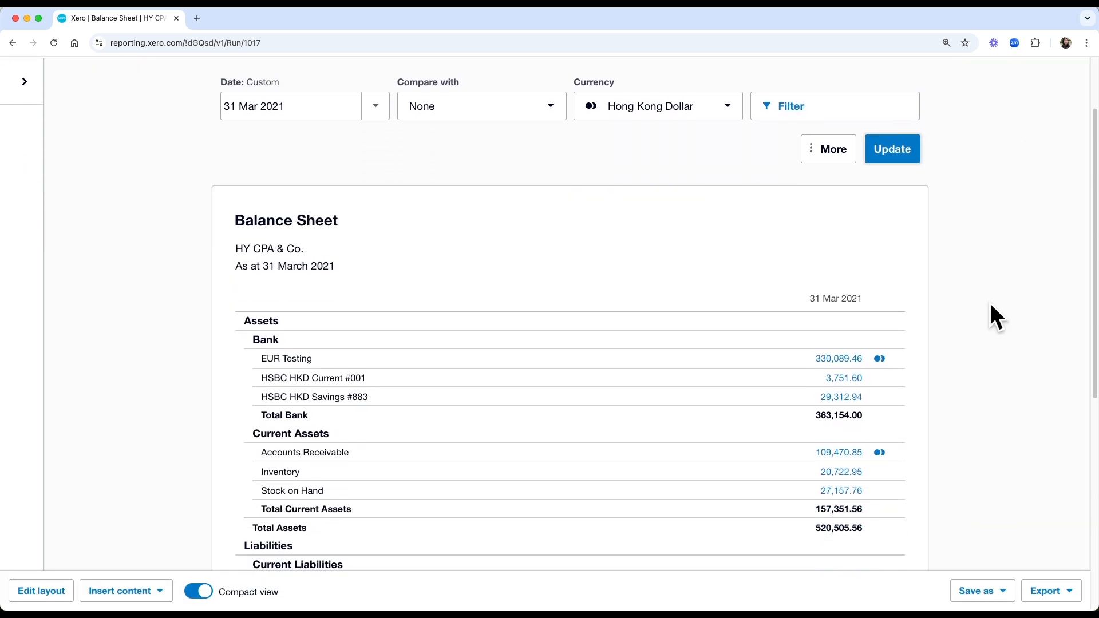
pyautogui.scroll(-1, 993, 314)
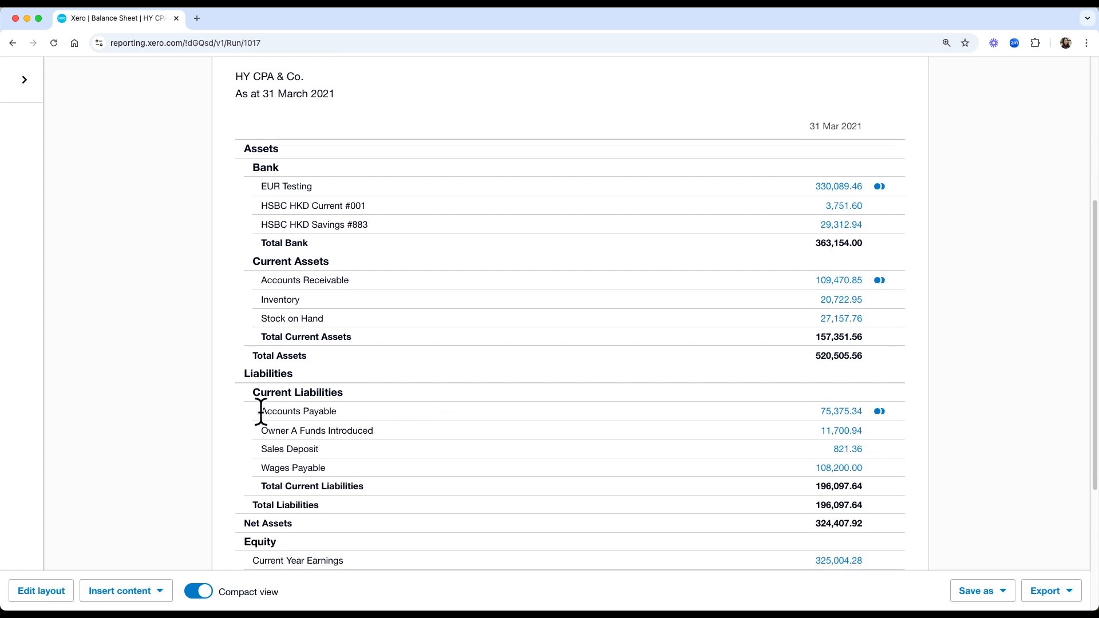
pyautogui.moveTo(356, 422)
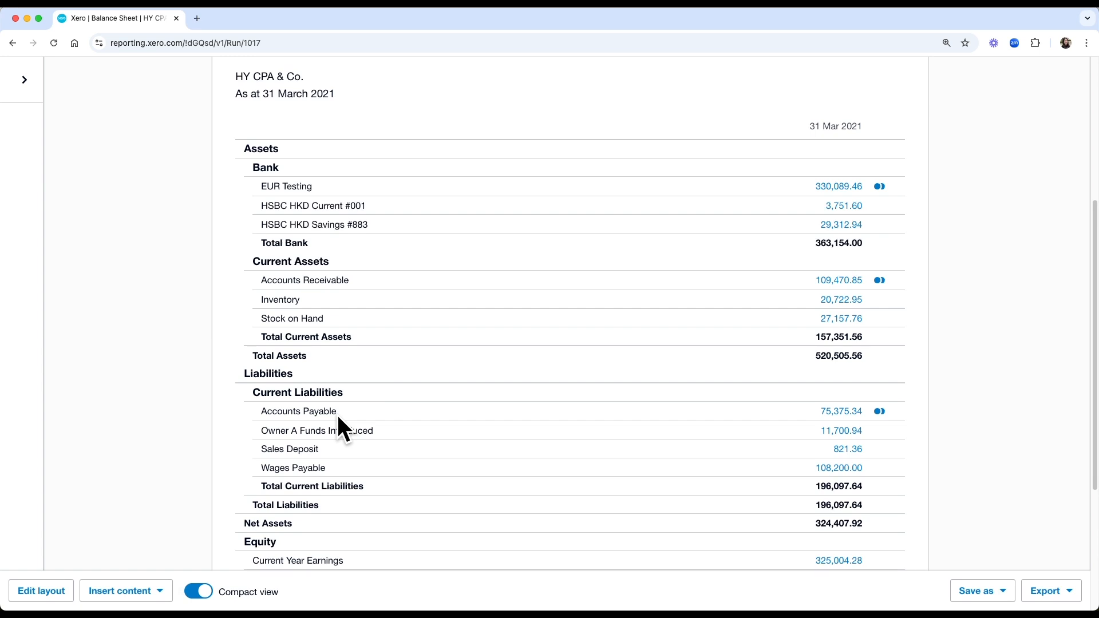
pyautogui.rightClick(854, 412)
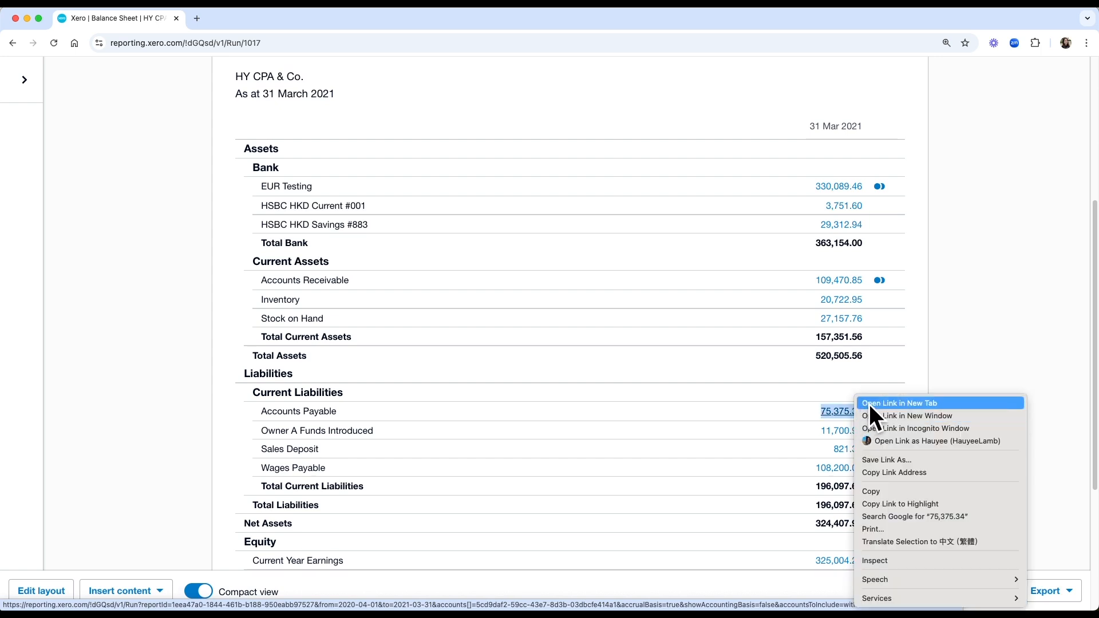
pyautogui.click(870, 404)
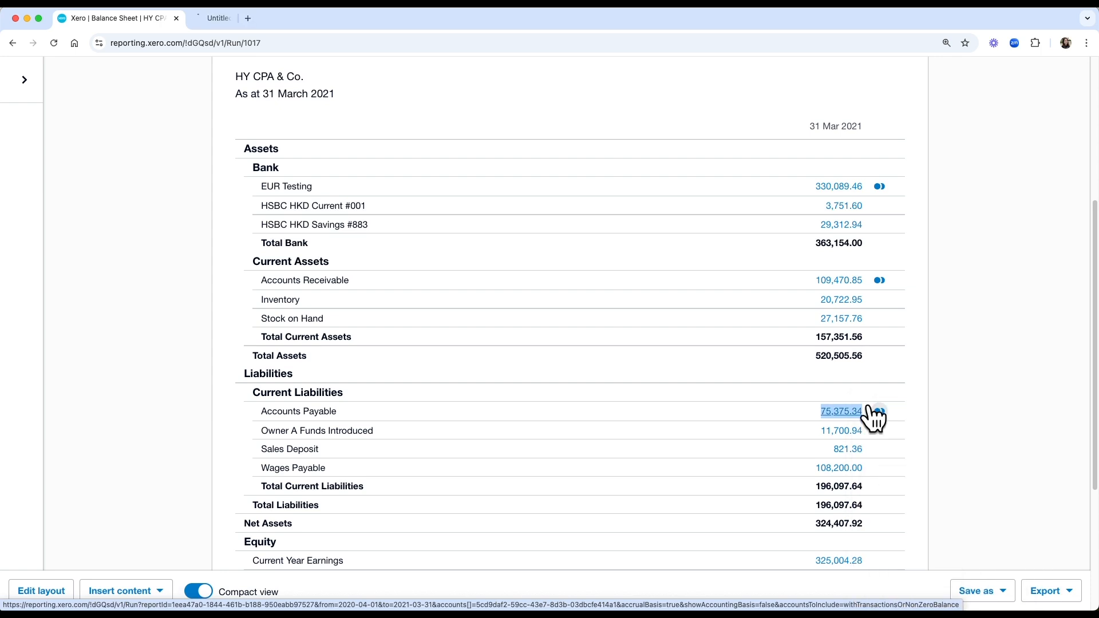
pyautogui.click(224, 21)
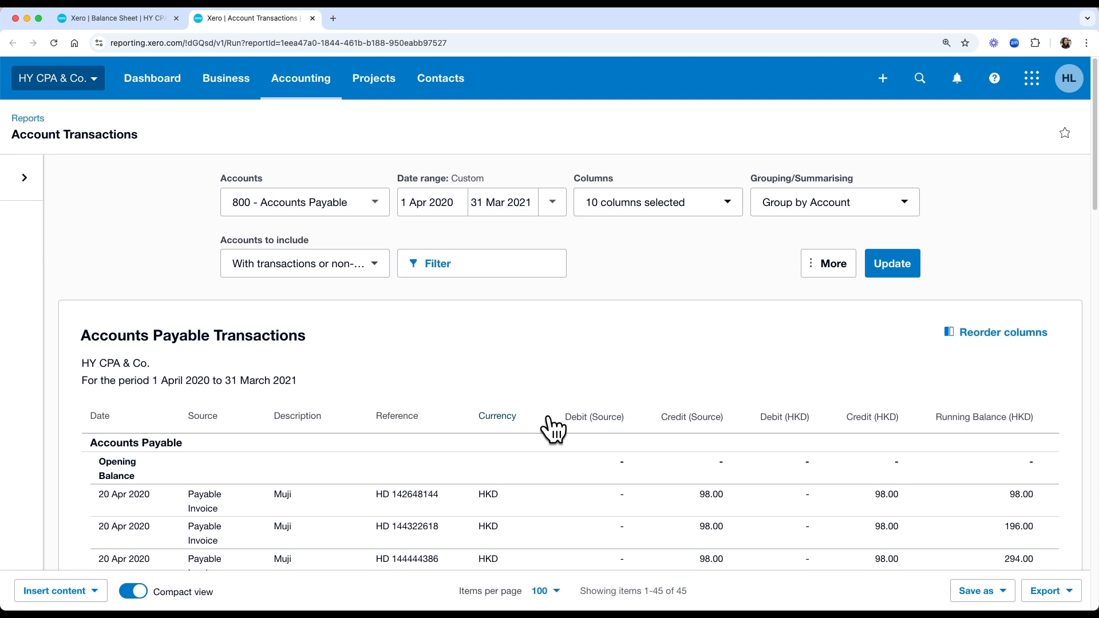
# Review the Accounts Payable transactions down to the closing balance and highlight its running balance in HKD
pyautogui.scroll(-6, 532, 355)
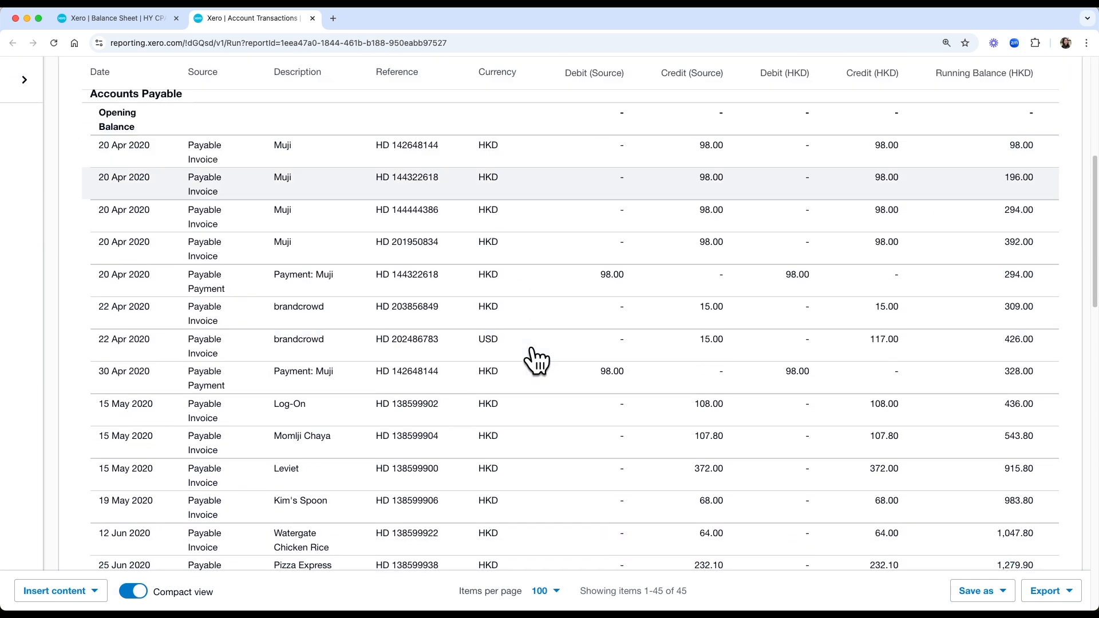
pyautogui.scroll(-15, 1025, 509)
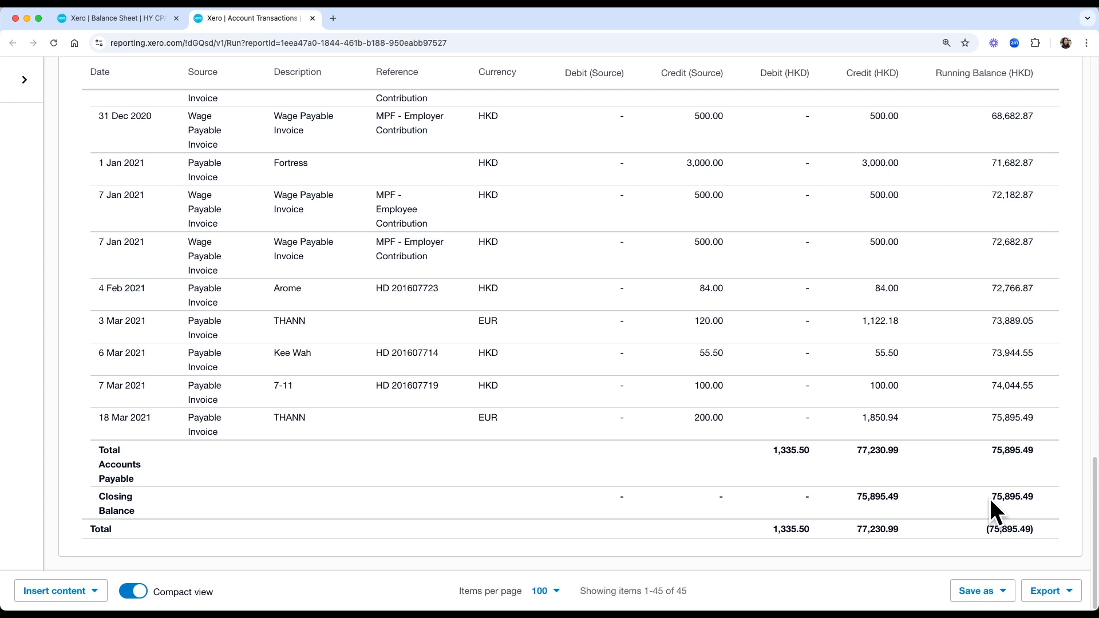
pyautogui.moveTo(990, 498); pyautogui.dragTo(1033, 498)
# Add the Revalued (HKD) column to the Accounts Payable transactions report, update it and check the revalued closing balance
pyautogui.scroll(20, 990, 286)
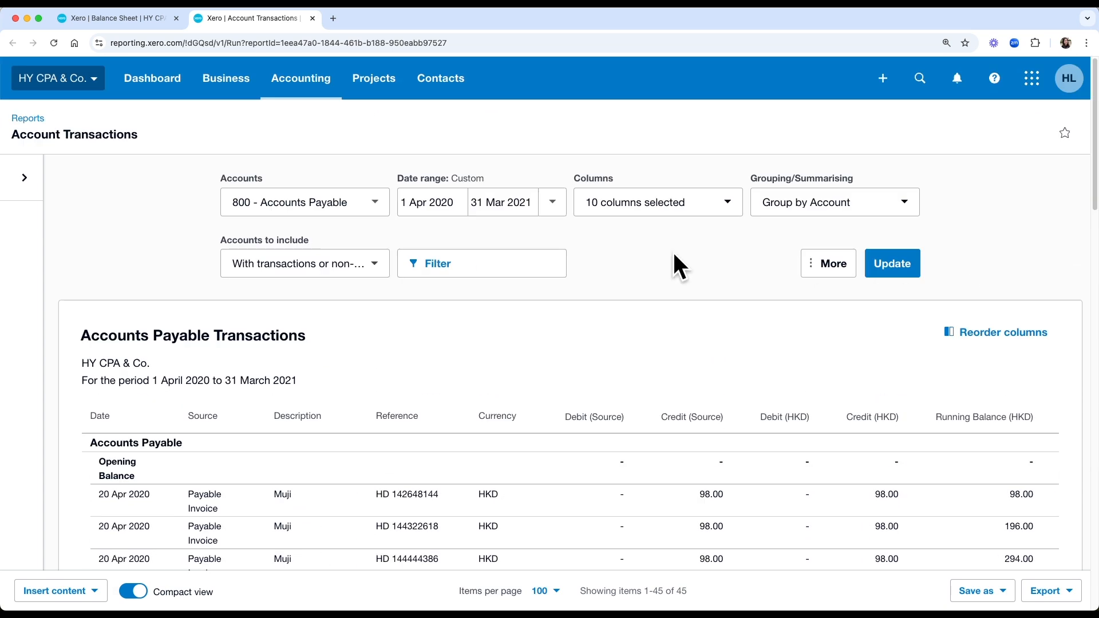
pyautogui.click(650, 209)
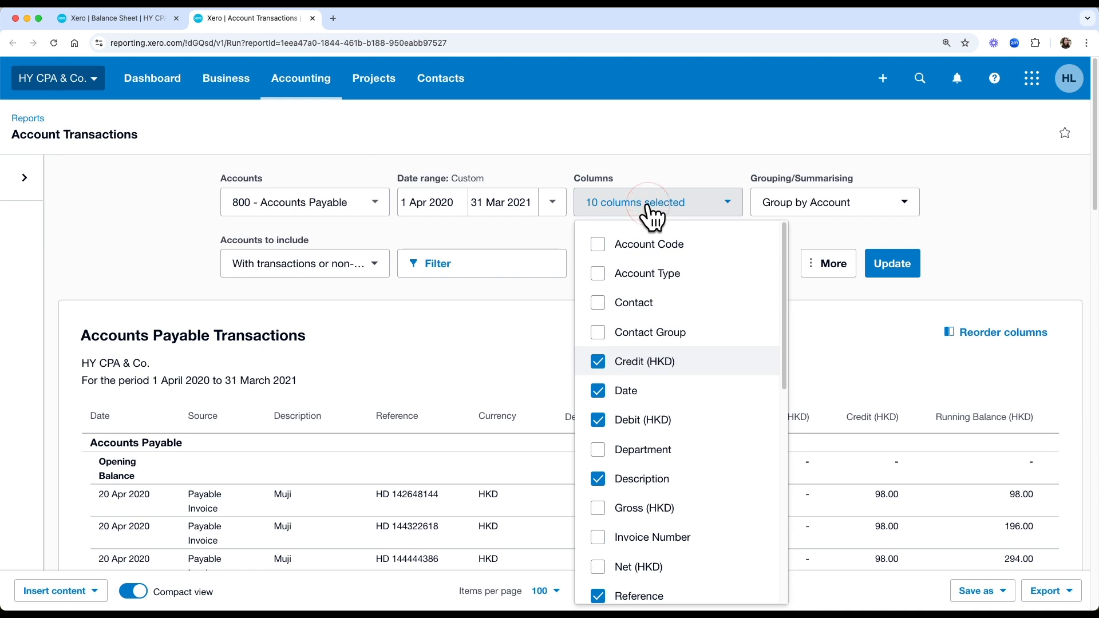
pyautogui.scroll(-8, 719, 387)
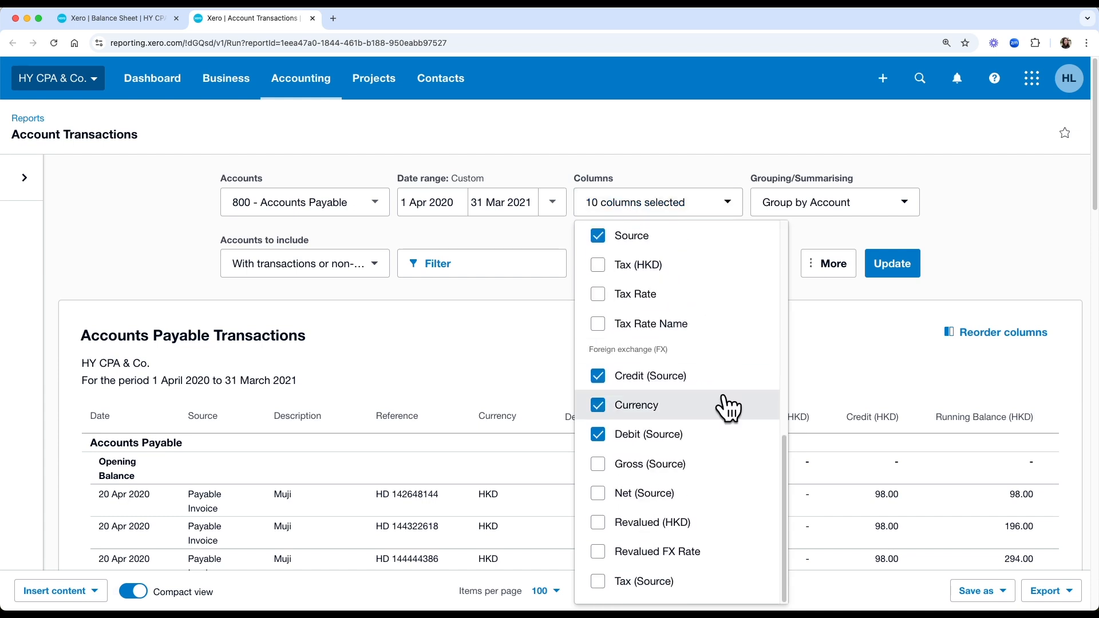
pyautogui.scroll(-2, 728, 408)
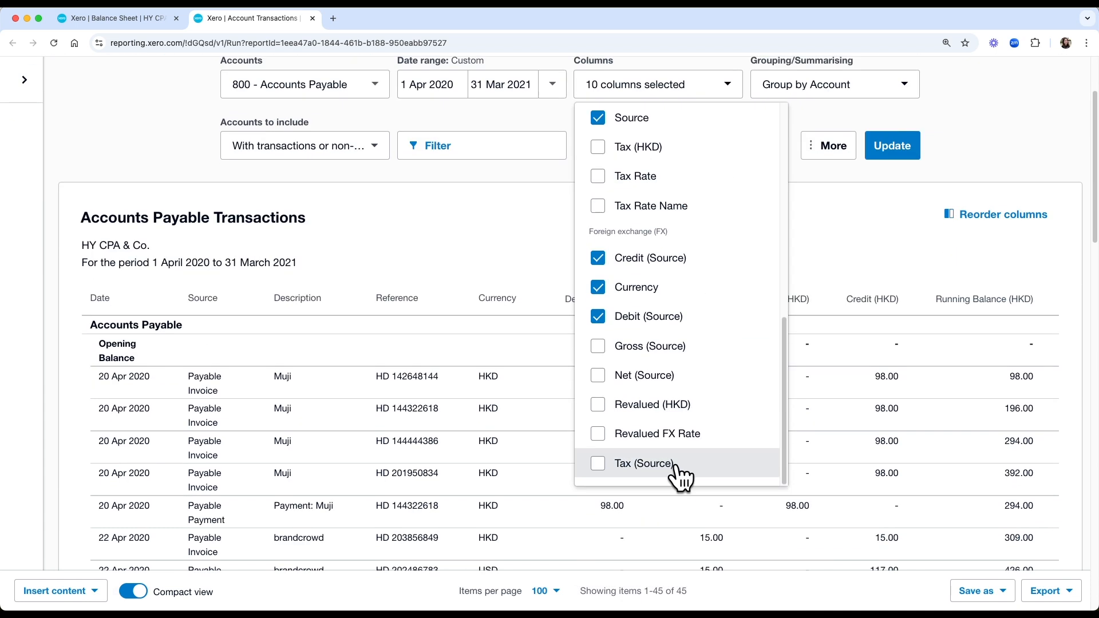
pyautogui.click(598, 407)
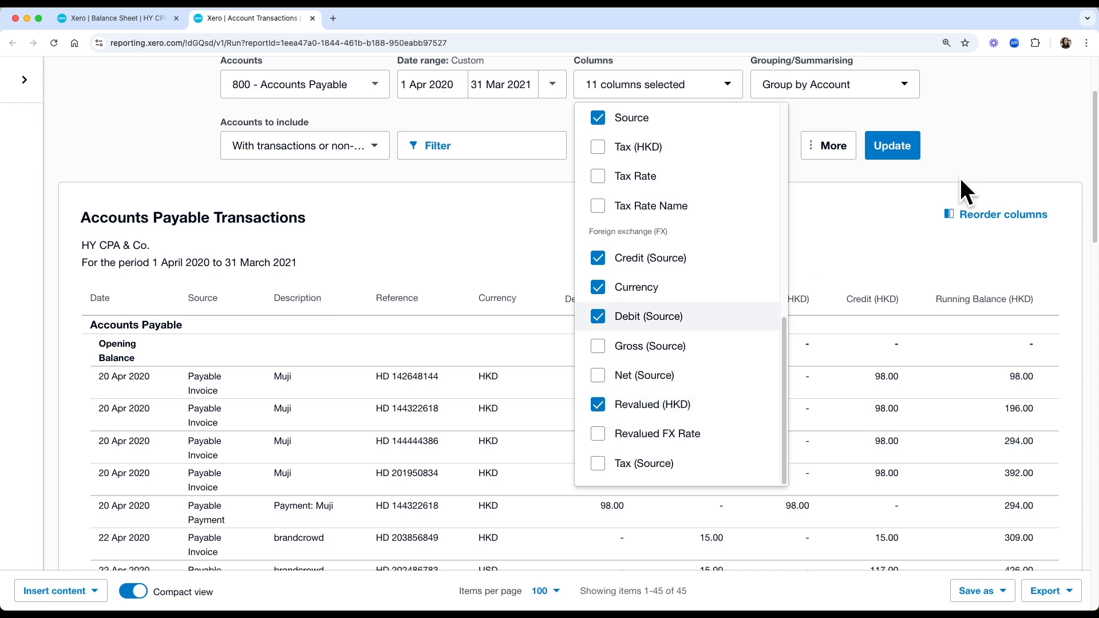
pyautogui.click(907, 151)
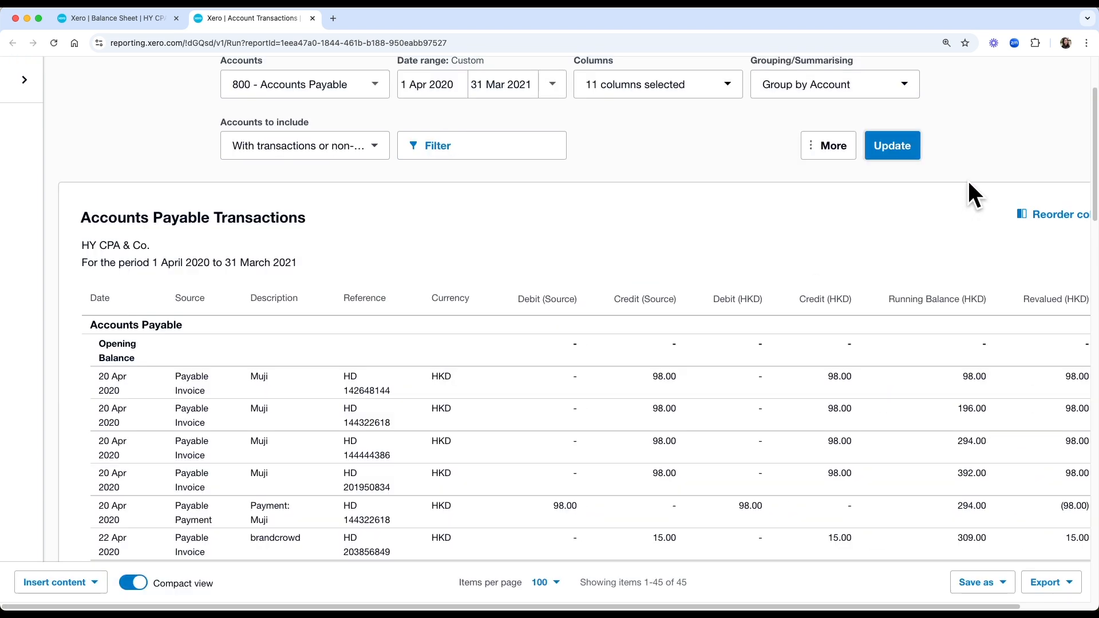
pyautogui.scroll(-20, 969, 189)
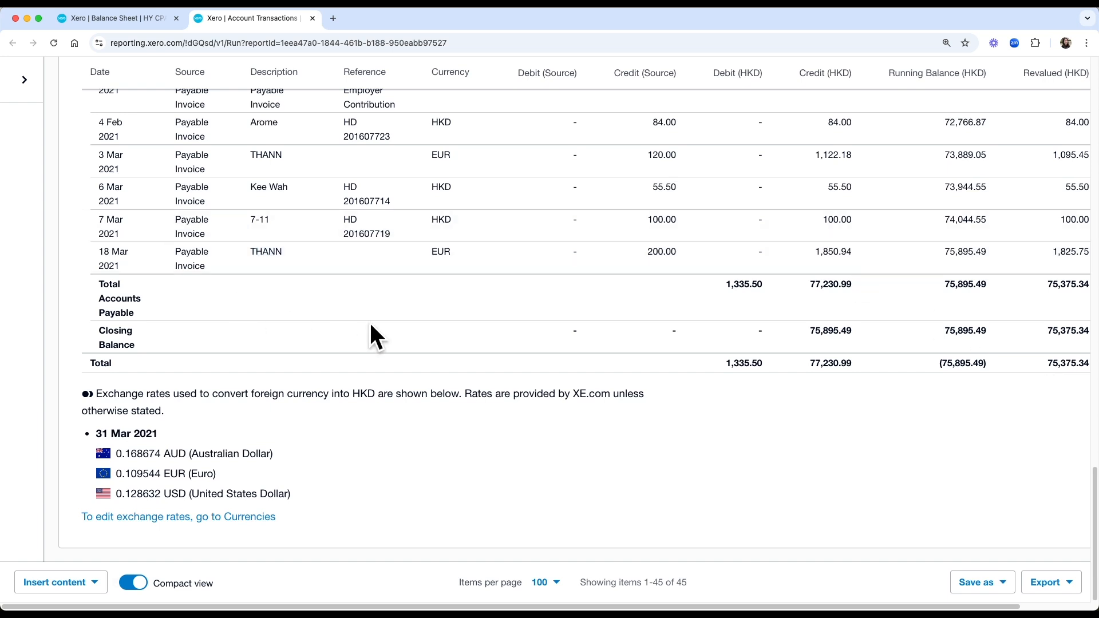
# Run the Foreign Currency Gains and Losses report from 1 Apr 2020 to 31 Mar 2021 and highlight the total Accounts Payable FX exposure
pyautogui.scroll(20, 370, 324)
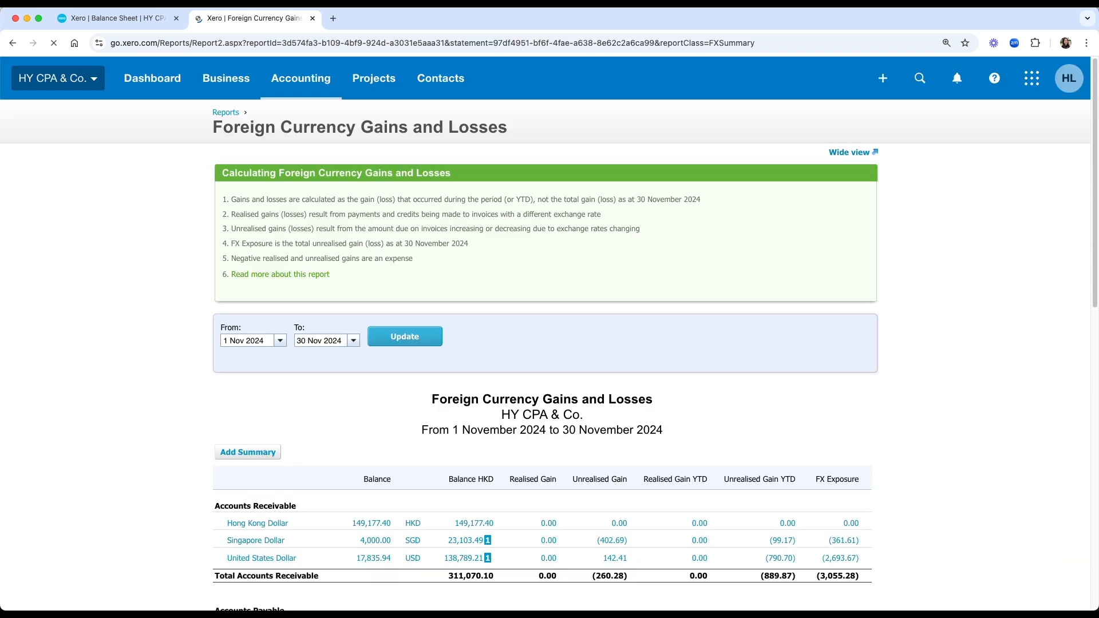
pyautogui.click(269, 341)
pyautogui.write('01/04/2020')
pyautogui.press('Tab')
pyautogui.write('31/03/2021')
pyautogui.click(407, 341)
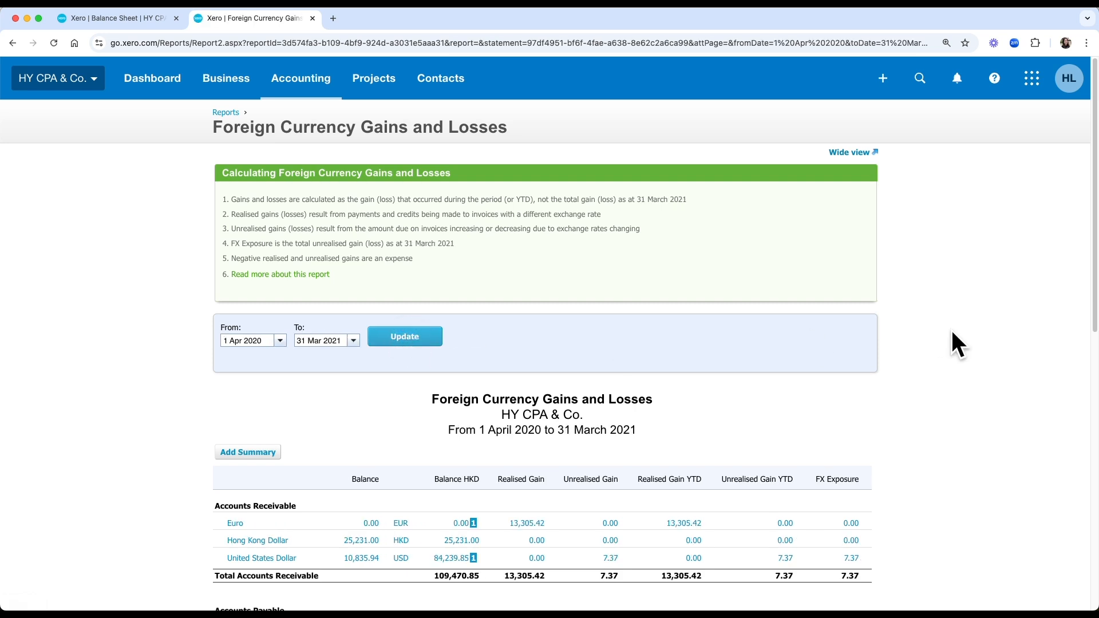
pyautogui.scroll(-4, 950, 330)
pyautogui.moveTo(825, 465); pyautogui.dragTo(865, 467)
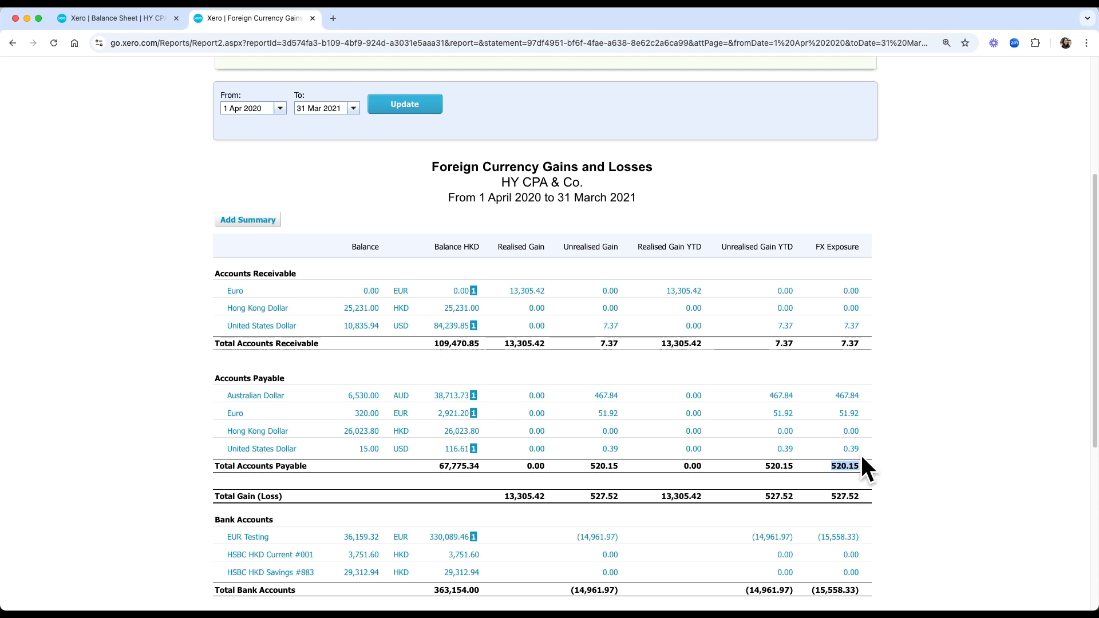
# Open the adviser report *COMPILATION REPORT (Highlighted)-3 at its Statement of Financial Position
pyautogui.scroll(5, 363, 157)
pyautogui.click(302, 78)
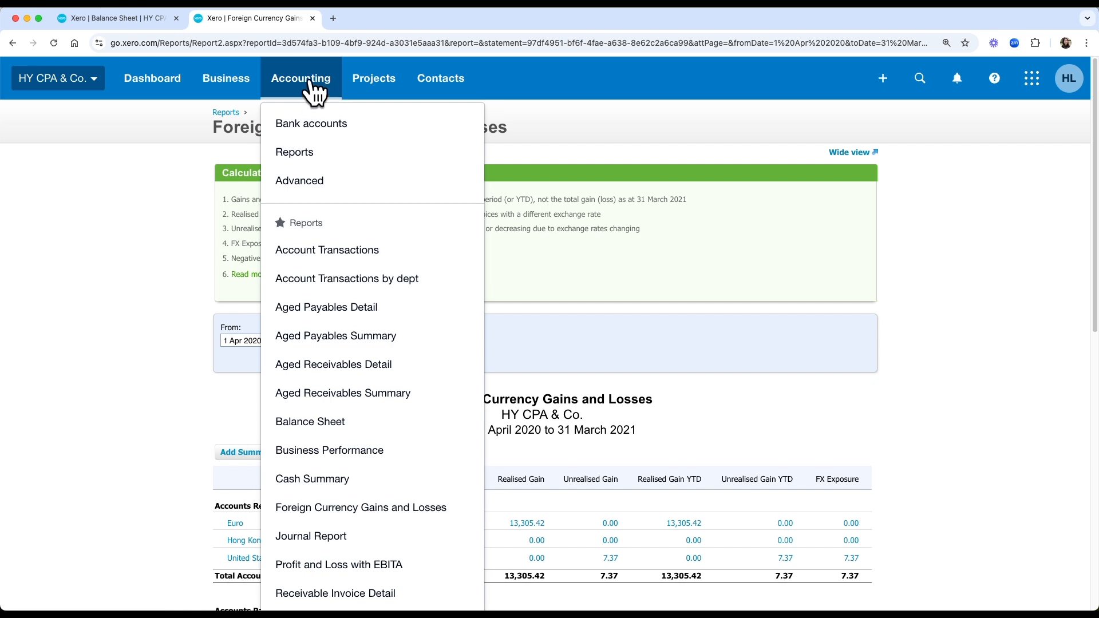
pyautogui.click(294, 155)
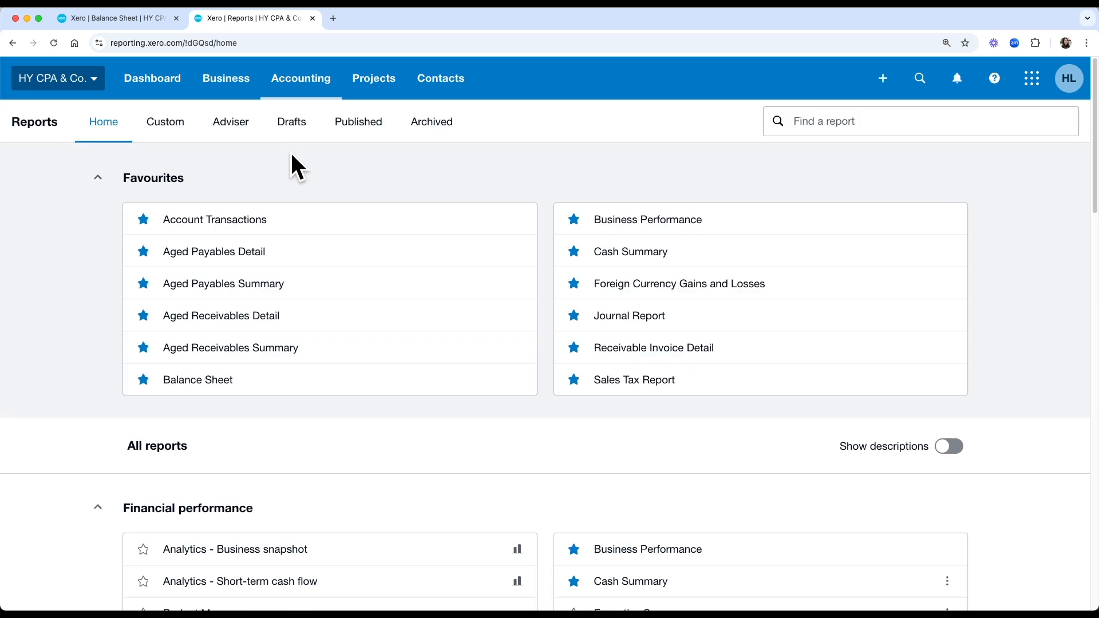
pyautogui.click(226, 138)
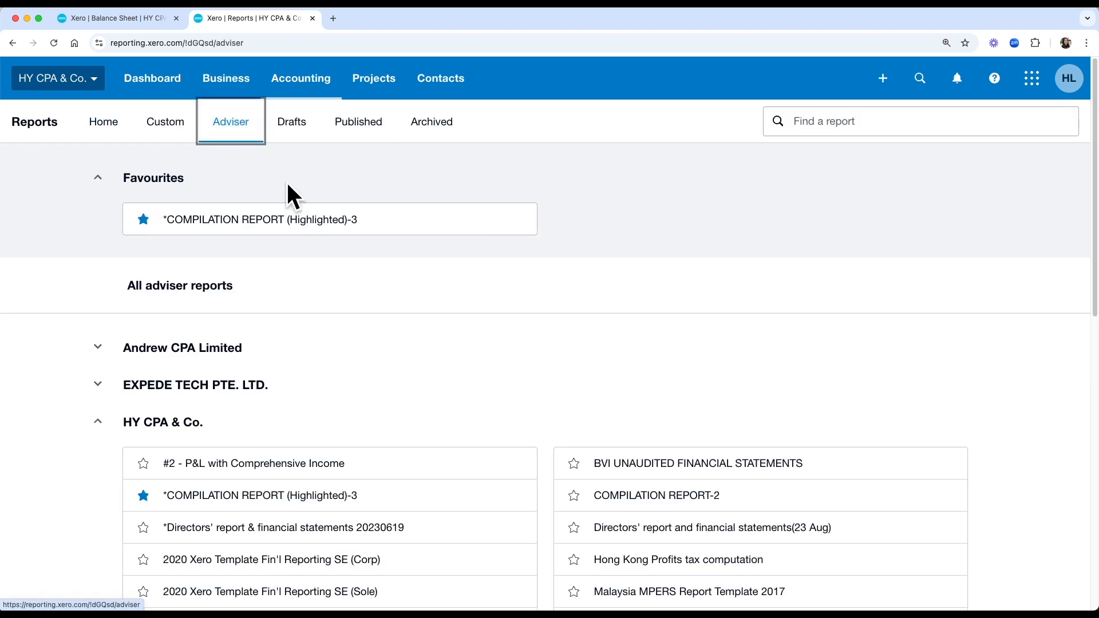
pyautogui.click(203, 222)
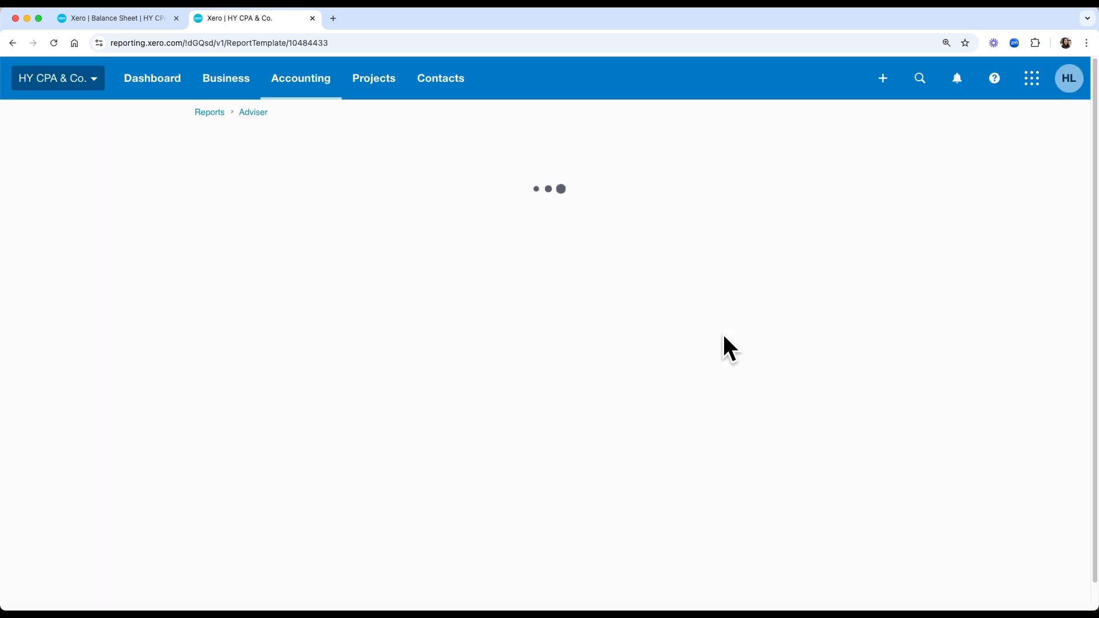
pyautogui.click(252, 209)
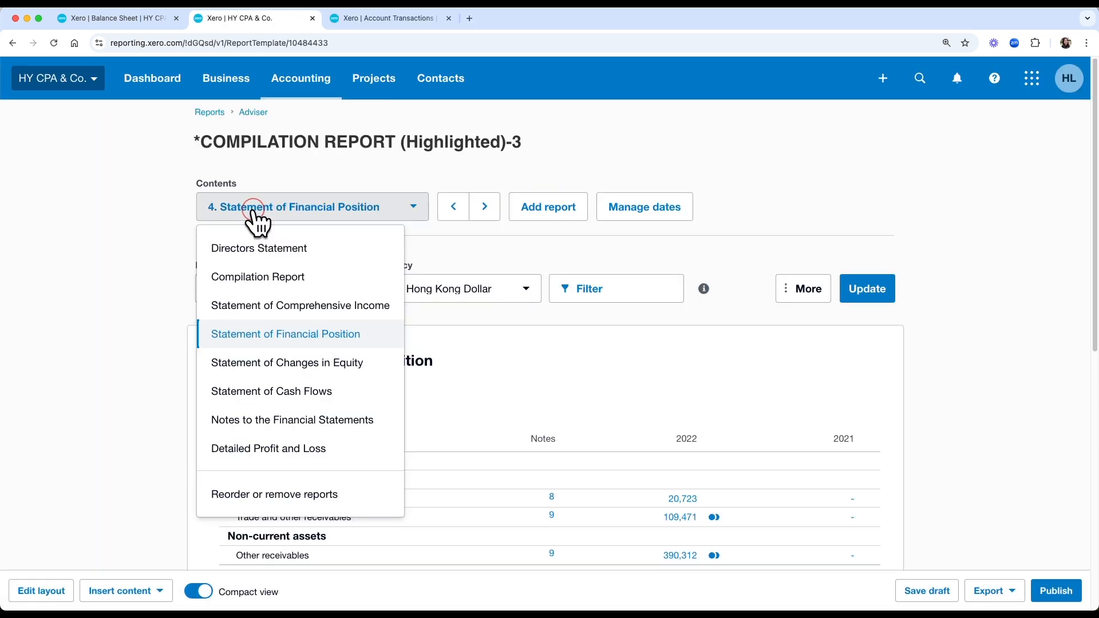
pyautogui.click(262, 336)
# Open the transactions behind the 2022 Trade and other payables figure in a new browser tab, closing the older Account Transactions tab
pyautogui.scroll(-5, 36, 361)
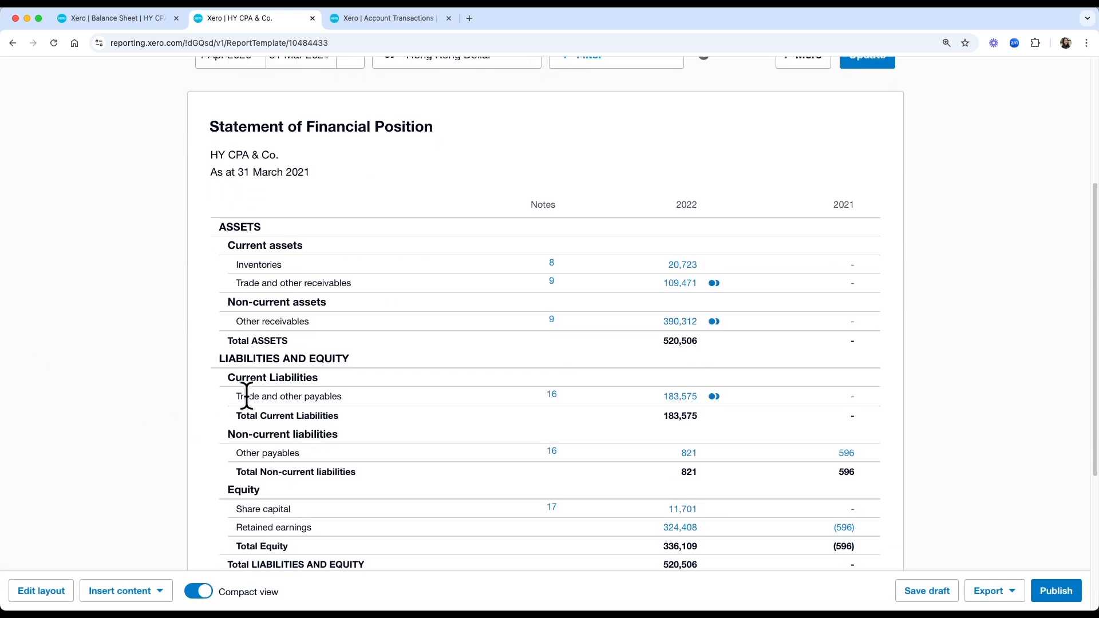
pyautogui.rightClick(691, 399)
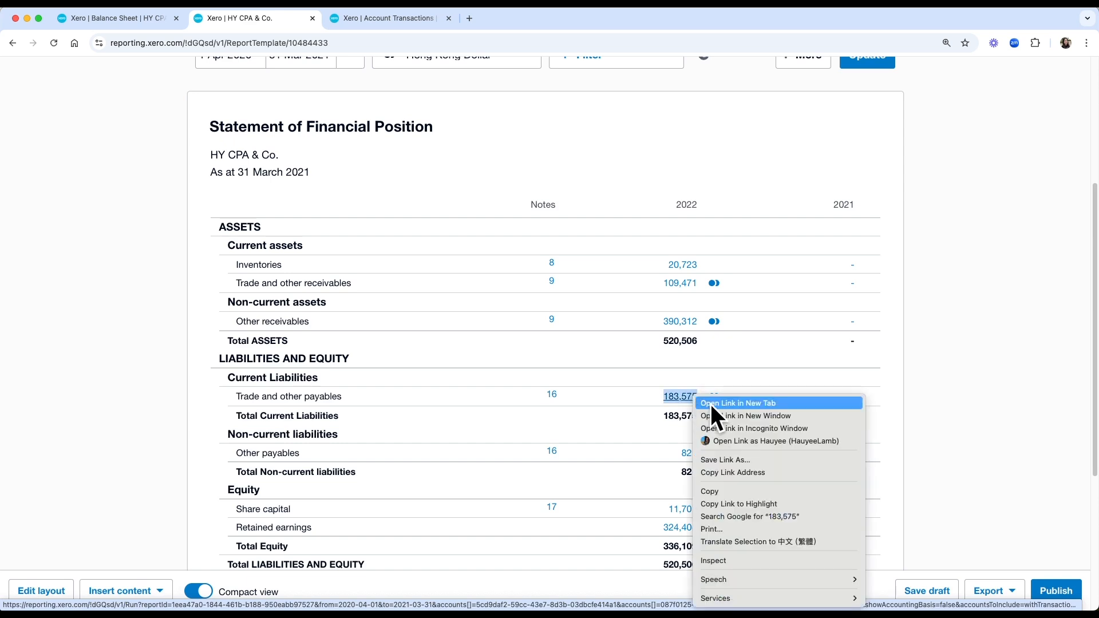
pyautogui.click(744, 404)
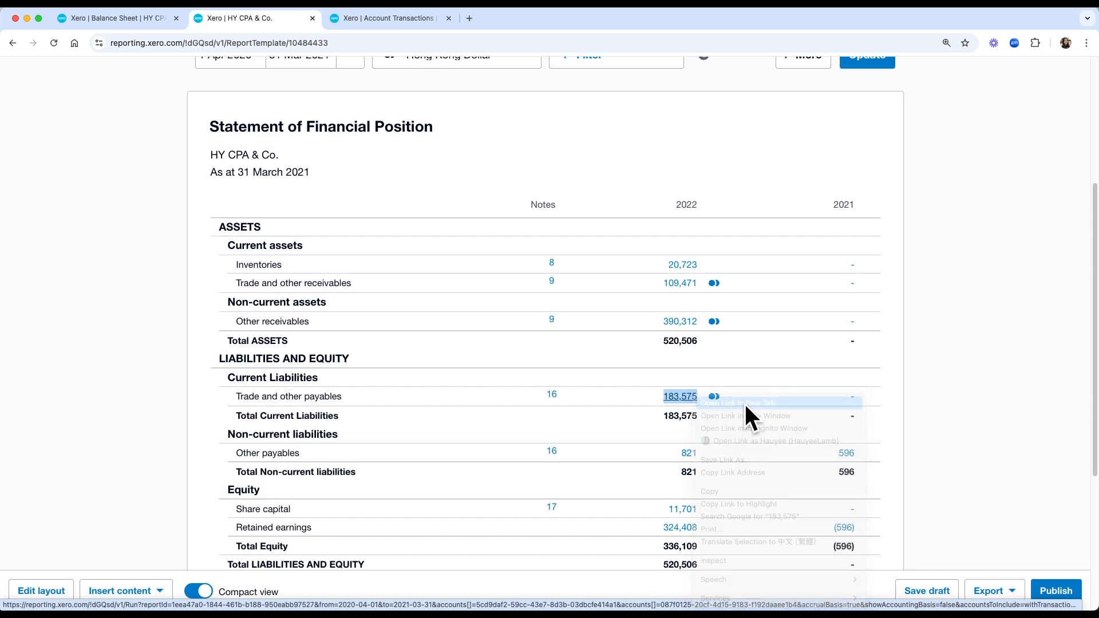
pyautogui.click(449, 19)
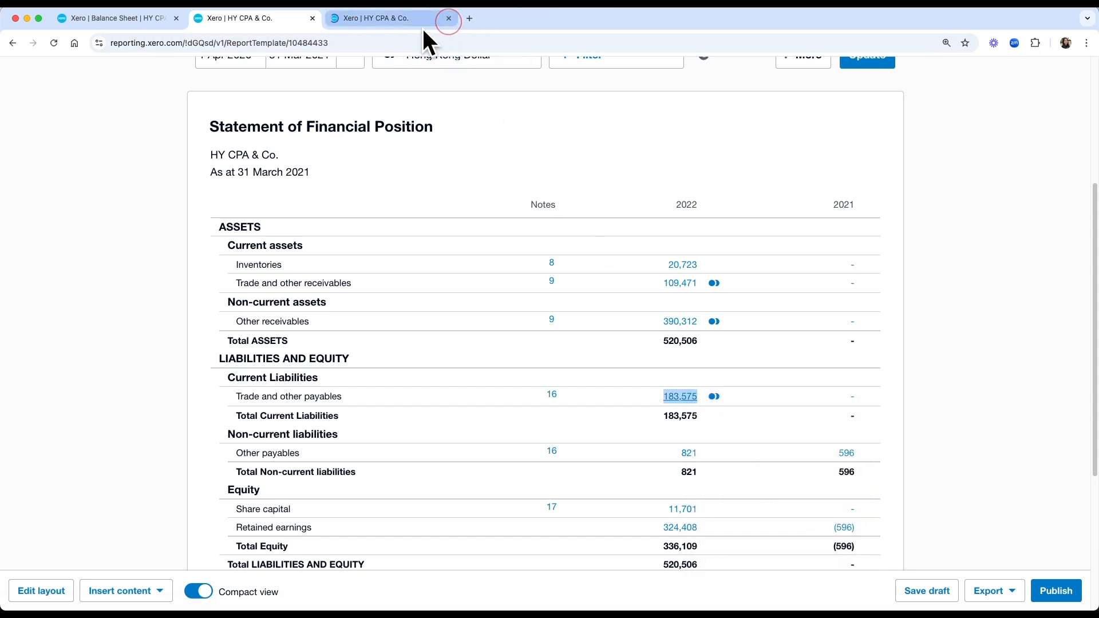
pyautogui.click(393, 19)
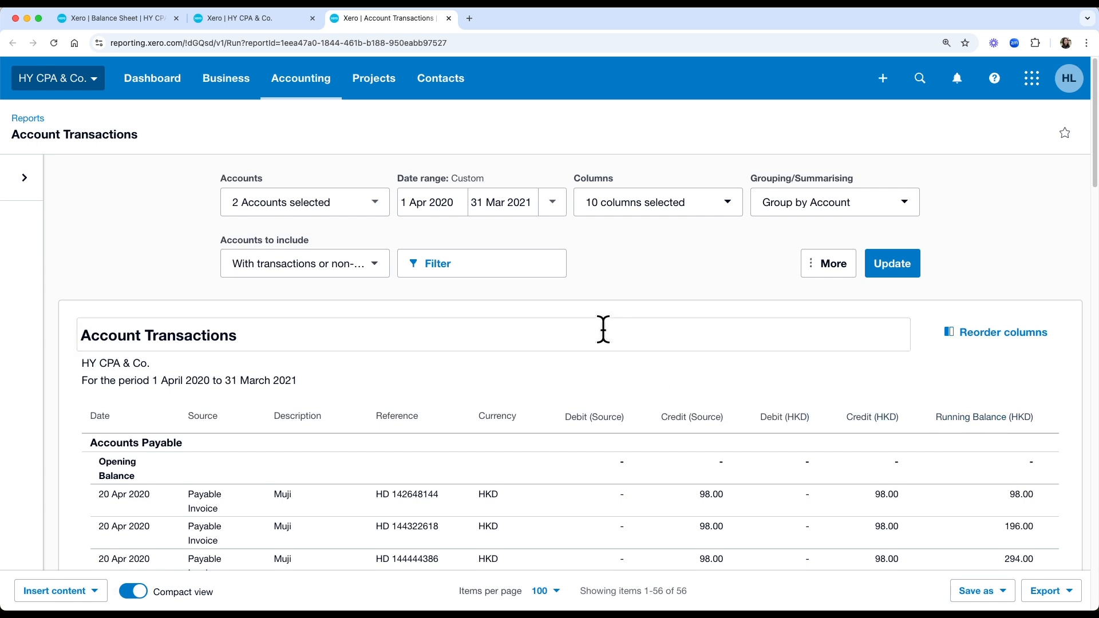
# Review the Accounts Payable transactions for 1 Apr 2020 to 31 Mar 2021 down to the total and closing balance
pyautogui.scroll(-4, 650, 323)
pyautogui.scroll(-2, 650, 324)
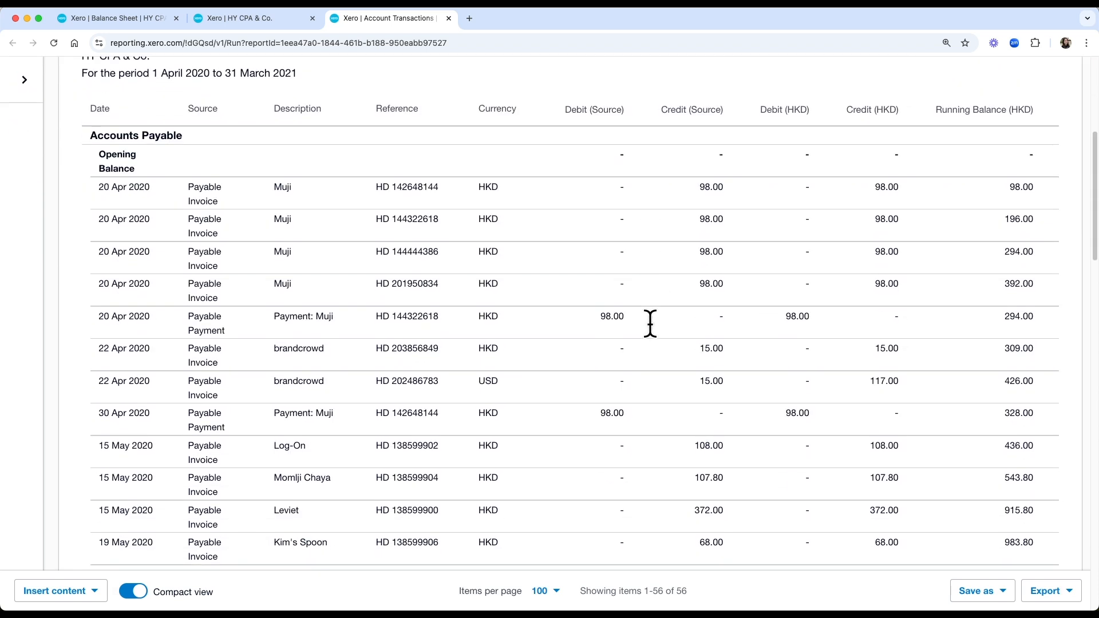
pyautogui.scroll(-11, 952, 442)
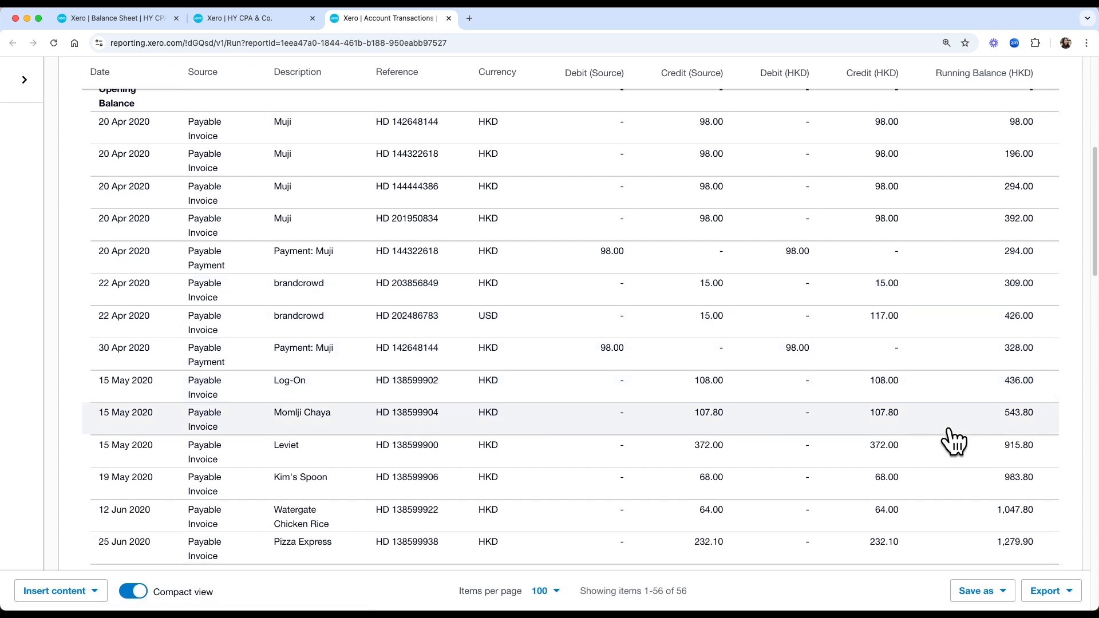
pyautogui.scroll(-7, 967, 489)
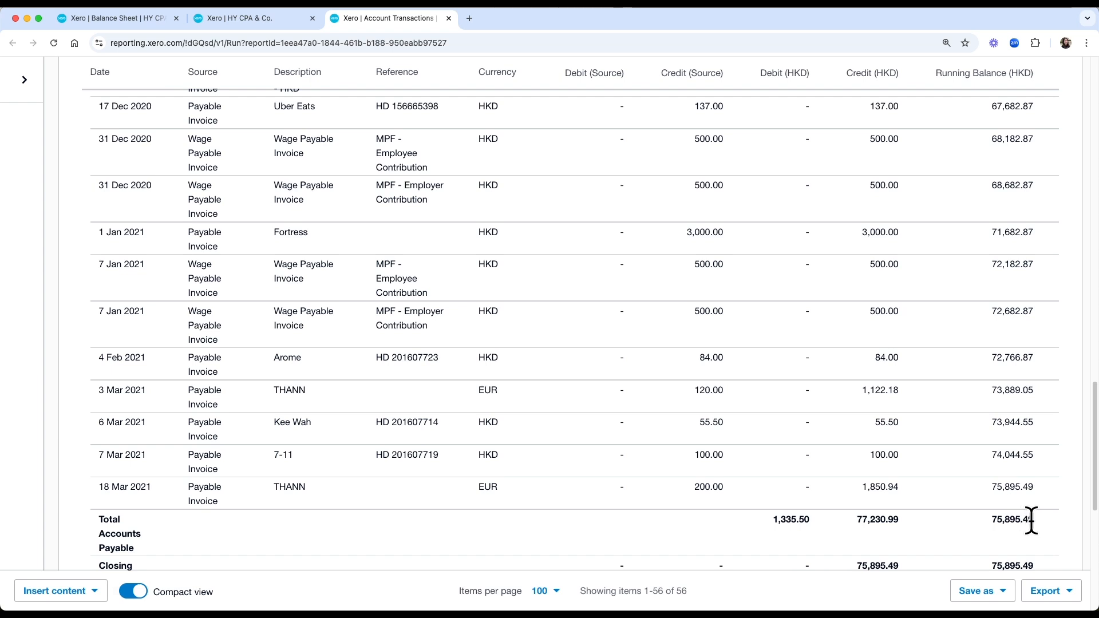
pyautogui.scroll(12, 1005, 485)
pyautogui.scroll(10, 991, 451)
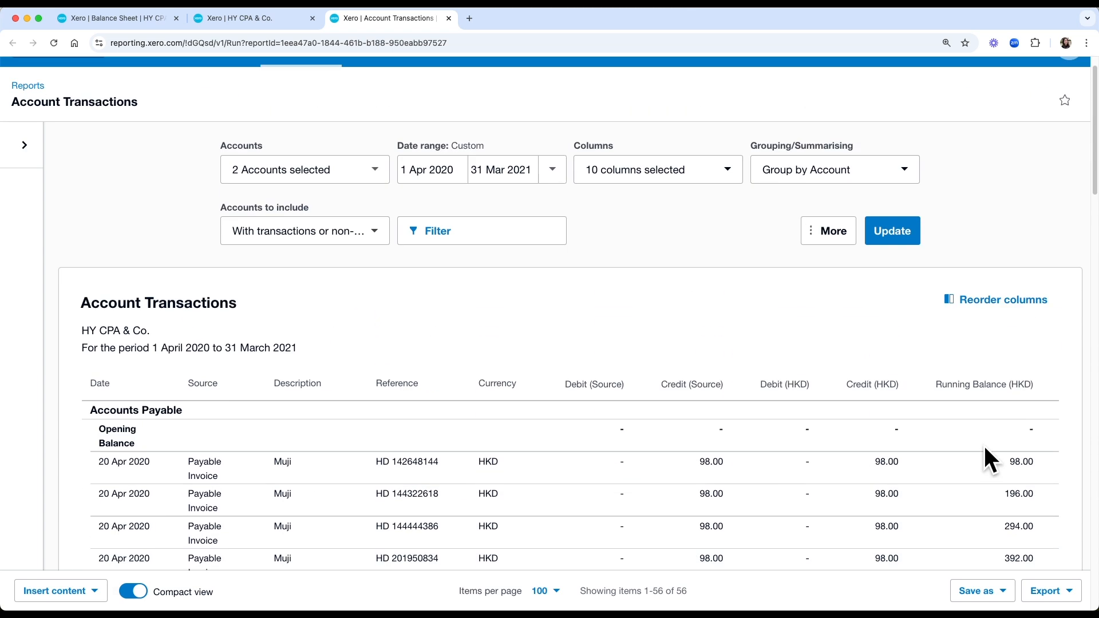
# Add the Revalued (HKD) column to the Account Transactions report and update the report
pyautogui.click(633, 201)
pyautogui.scroll(-15, 681, 517)
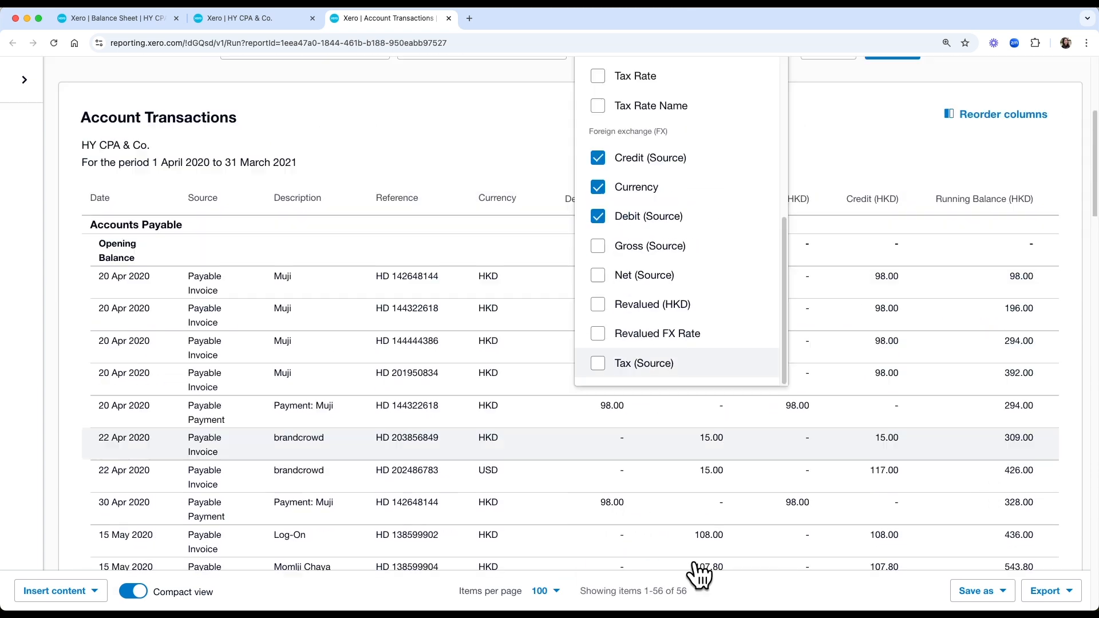
pyautogui.scroll(15, 662, 351)
pyautogui.scroll(5, 686, 372)
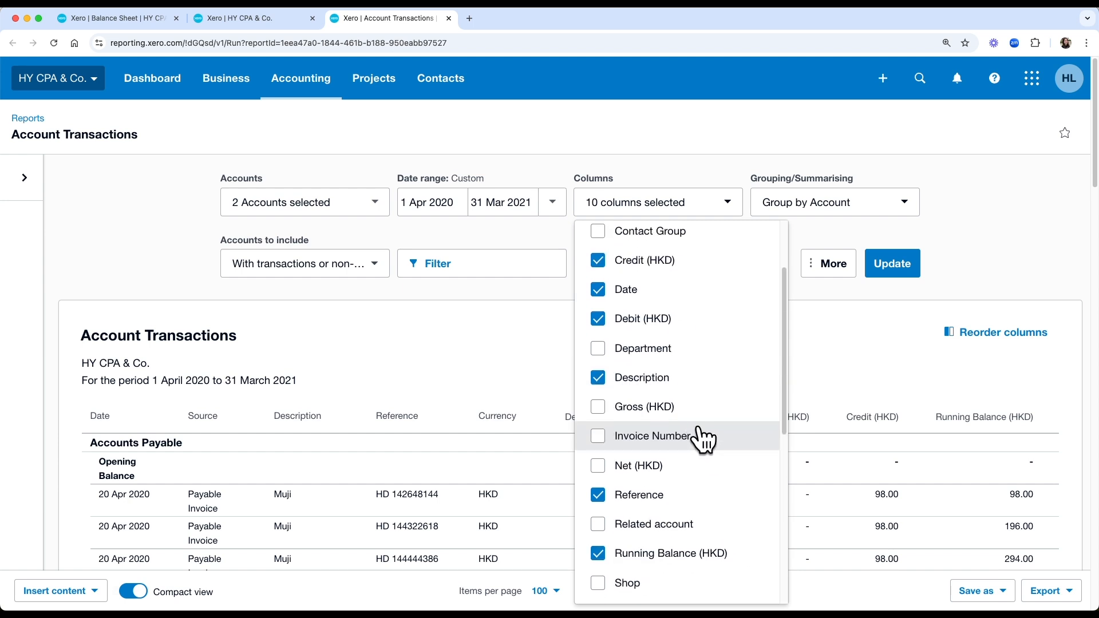
pyautogui.scroll(-3, 701, 450)
pyautogui.scroll(-3, 651, 487)
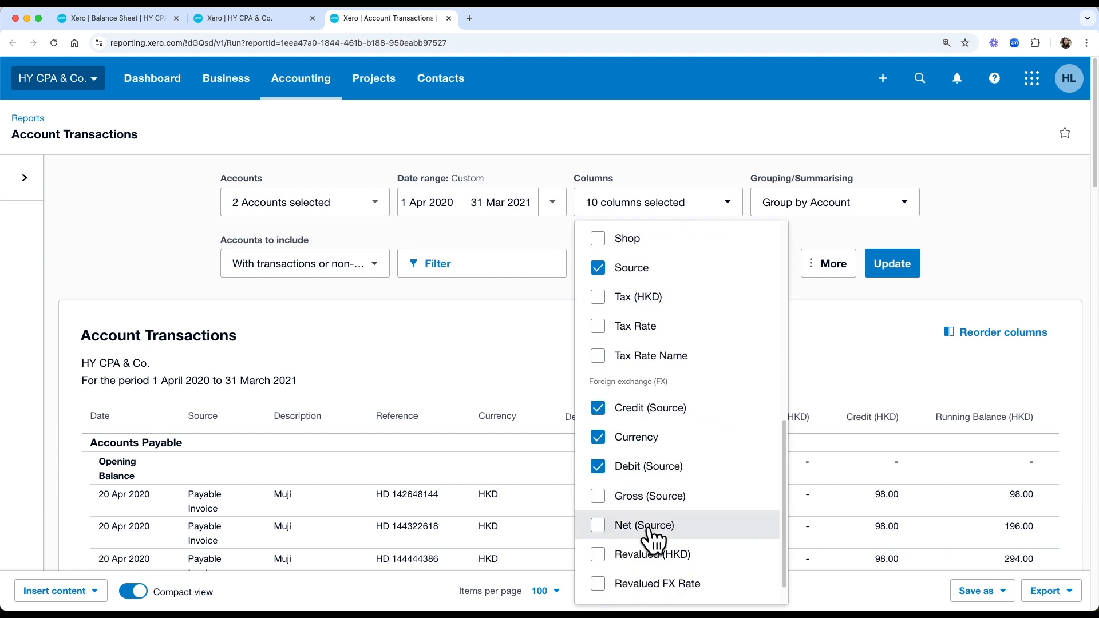
pyautogui.click(645, 560)
pyautogui.click(886, 266)
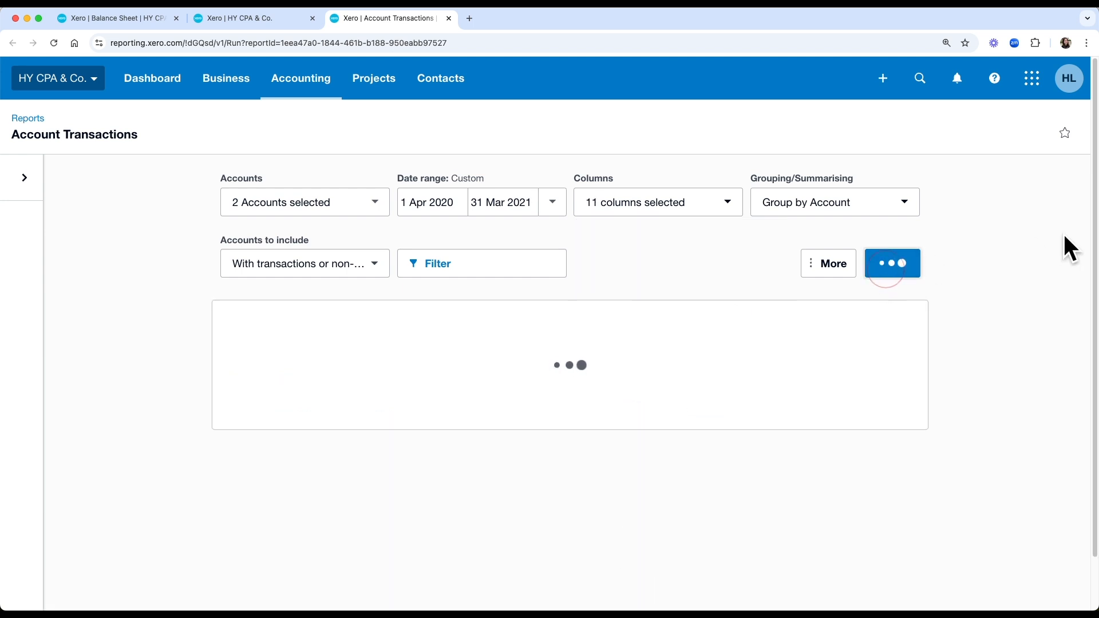
# Check the revalued closing balance of Accounts Payable against its running balance in the updated report
pyautogui.click(1027, 232)
pyautogui.scroll(-3, 1027, 229)
pyautogui.scroll(-20, 1026, 229)
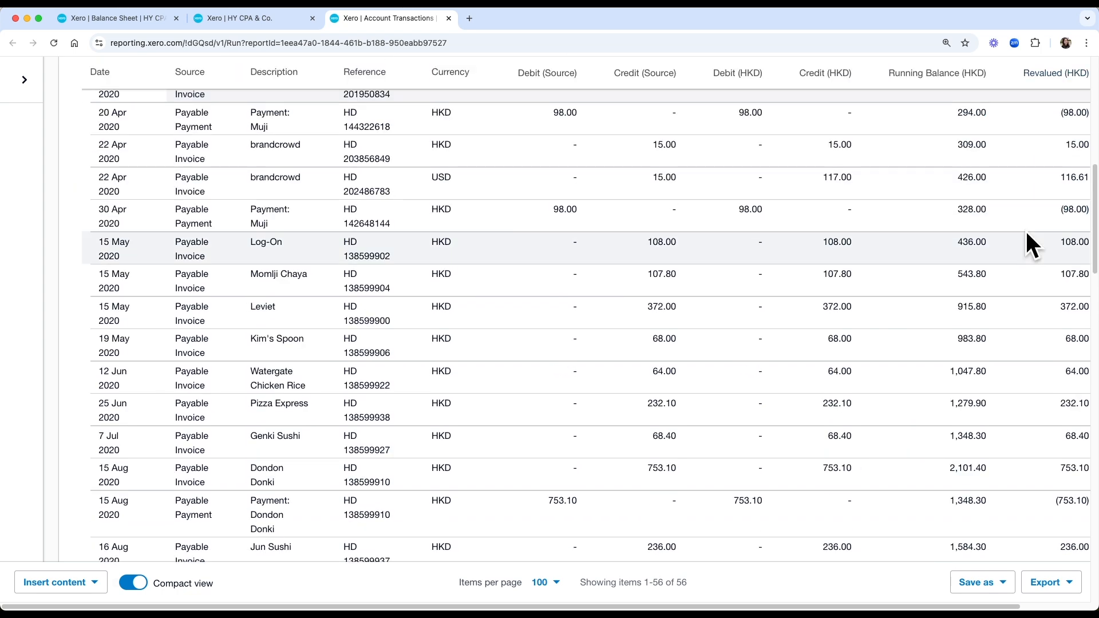
pyautogui.scroll(-4, 989, 411)
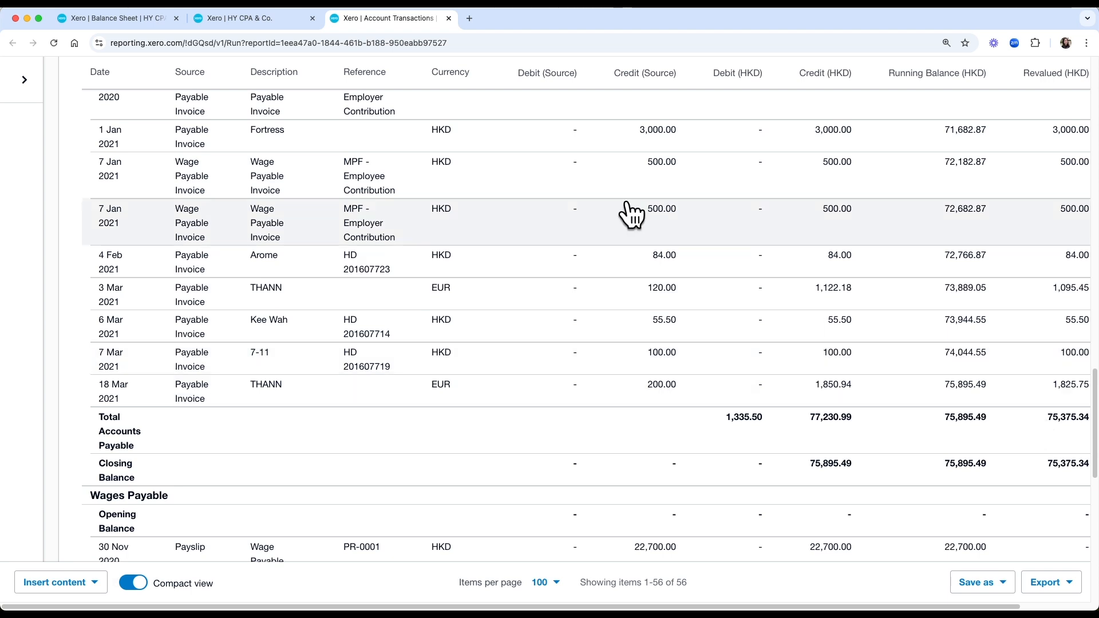
pyautogui.scroll(10, 473, 242)
pyautogui.scroll(15, 473, 243)
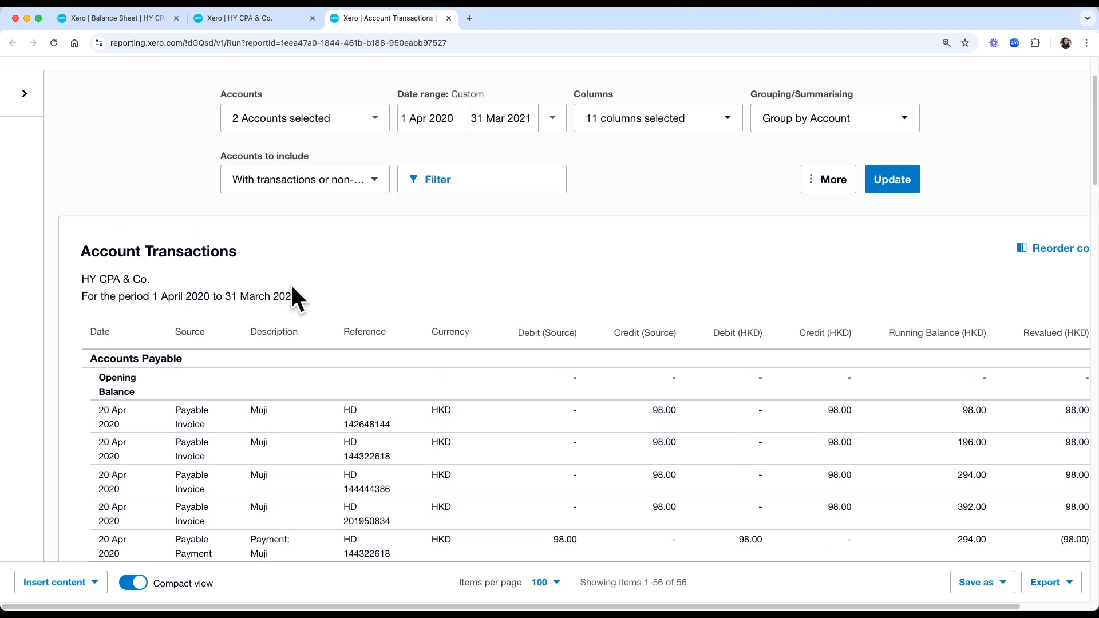
# Go to the Statement of Cash Flows in the compilation report and examine the Accounts Payable figure under changes in working capital
pyautogui.click(266, 18)
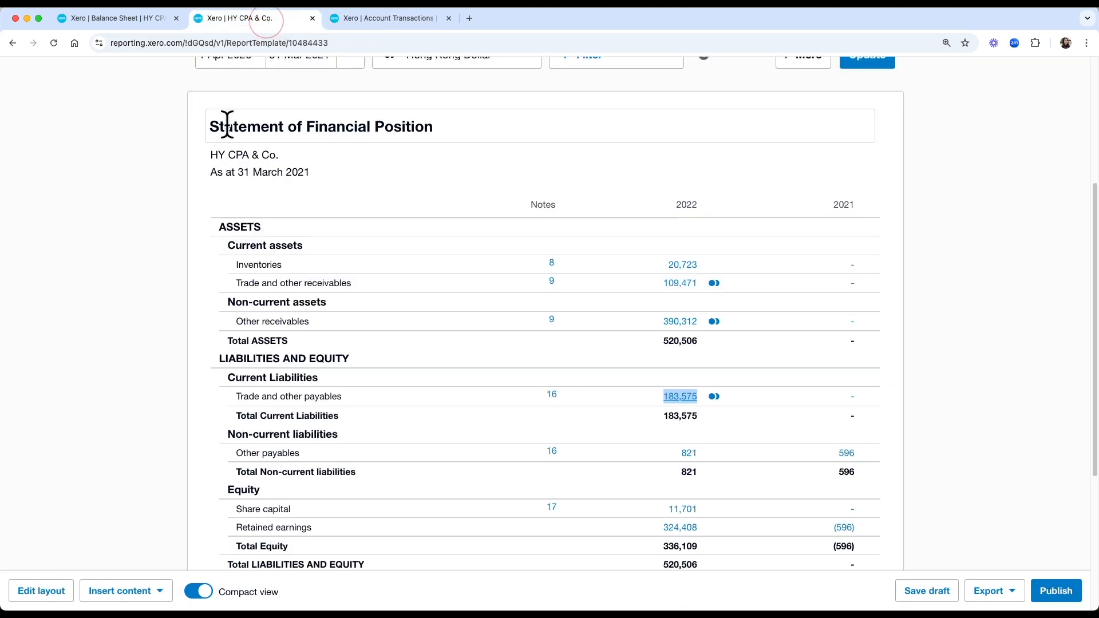
pyautogui.scroll(5, 251, 172)
pyautogui.click(297, 211)
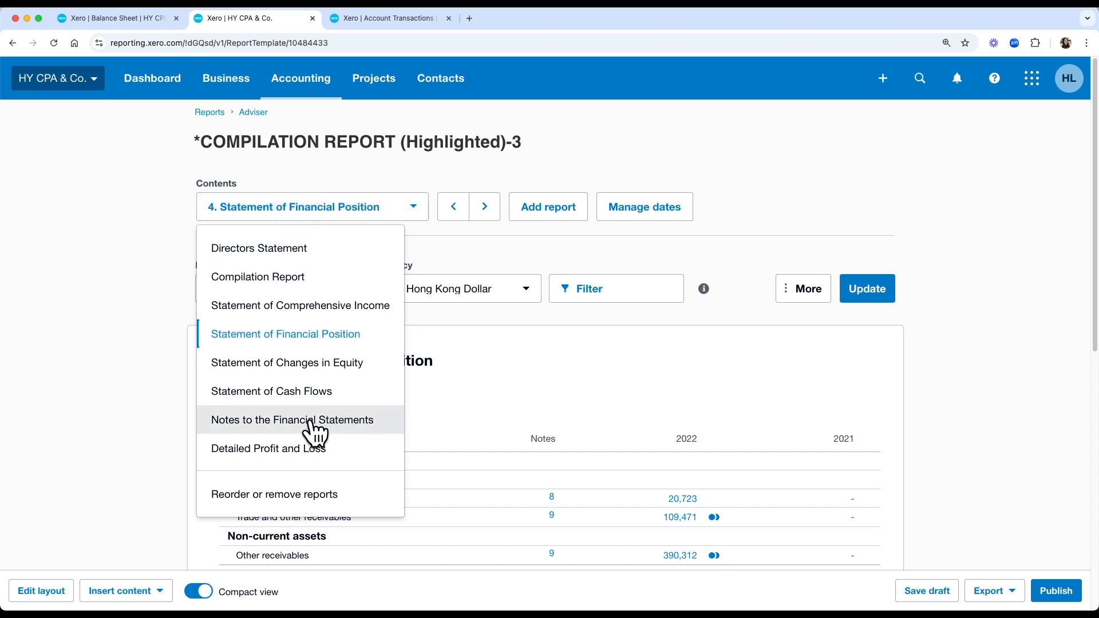
pyautogui.click(223, 396)
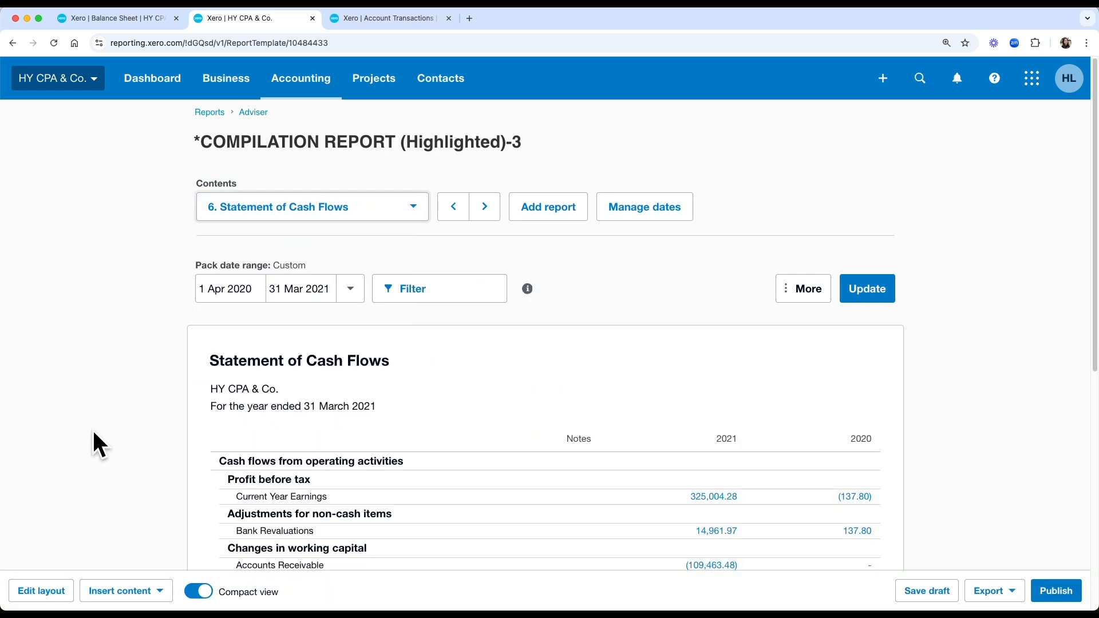
pyautogui.scroll(-1, 95, 431)
pyautogui.scroll(-3, 94, 425)
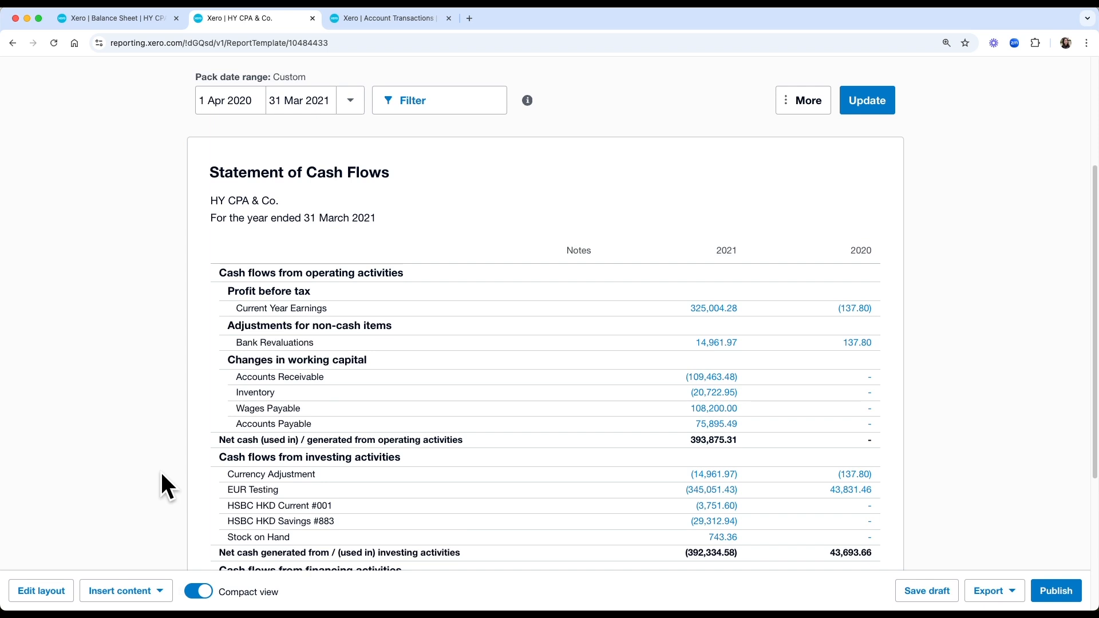
# Edit the Statement of Cash Flows layout and add a row group inside Changes in working capital
pyautogui.click(34, 597)
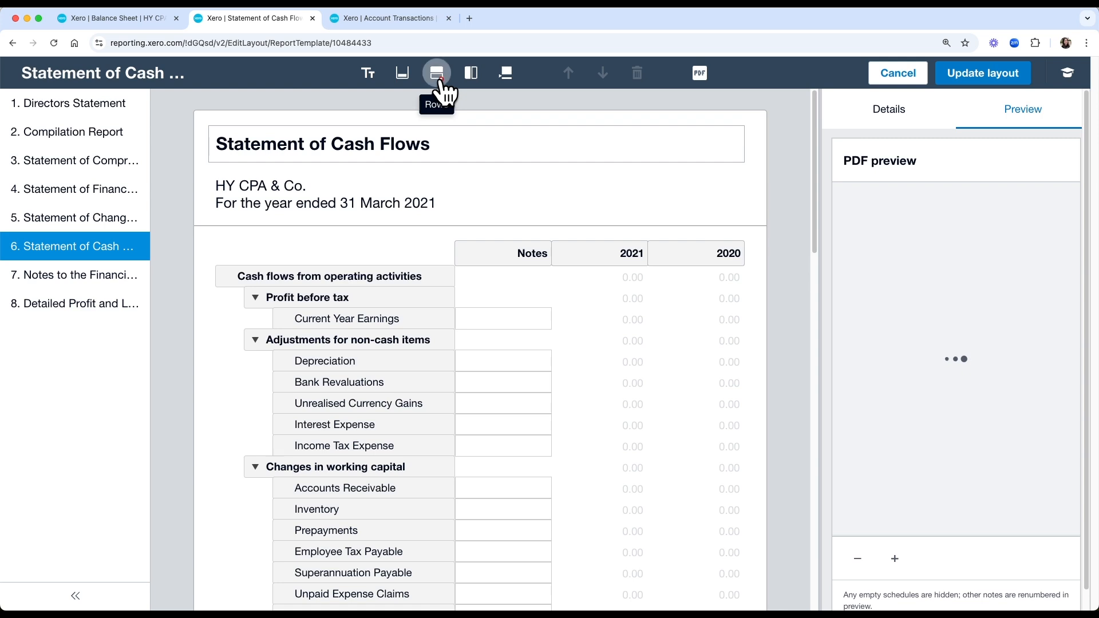
pyautogui.click(438, 77)
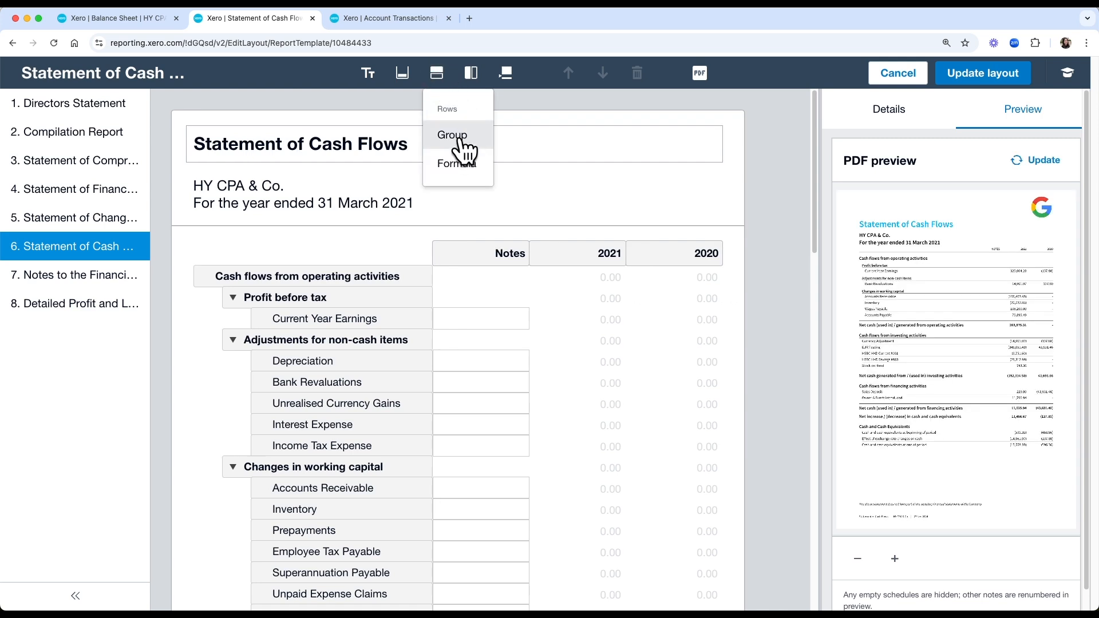
pyautogui.click(460, 140)
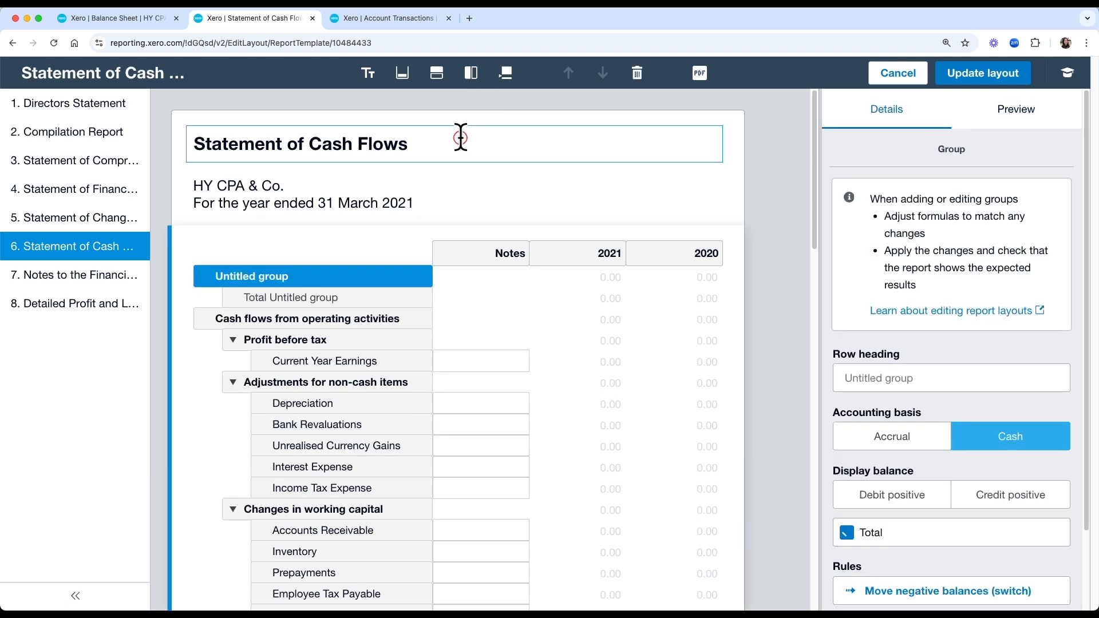
pyautogui.moveTo(250, 274); pyautogui.dragTo(338, 524)
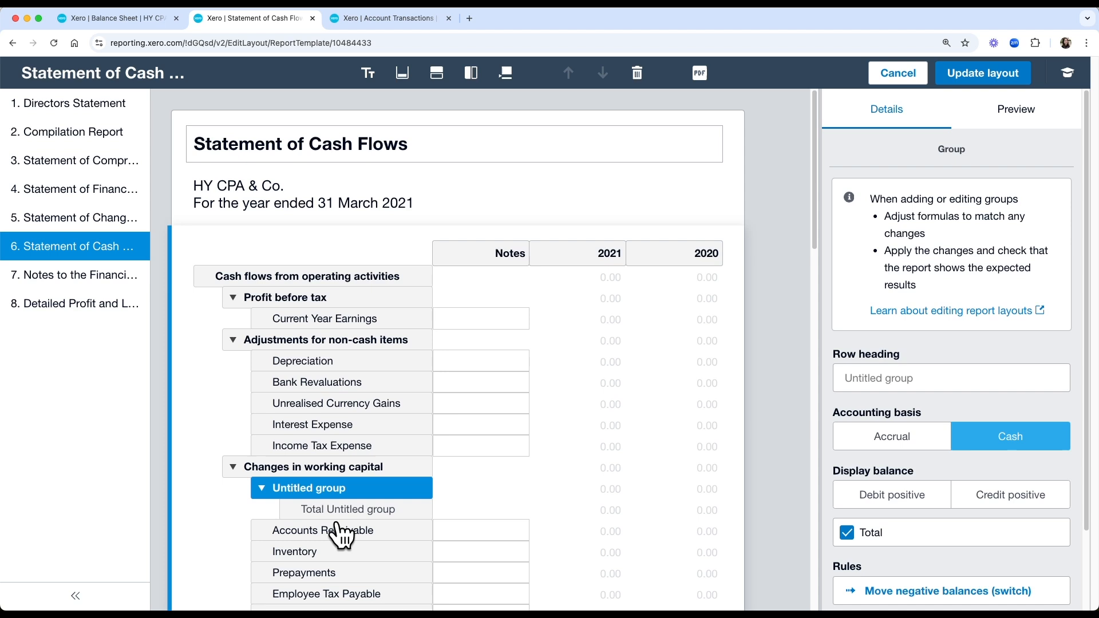
# Name the new group Accounts Payable and set its accounting basis to Accrual
pyautogui.doubleClick(314, 489)
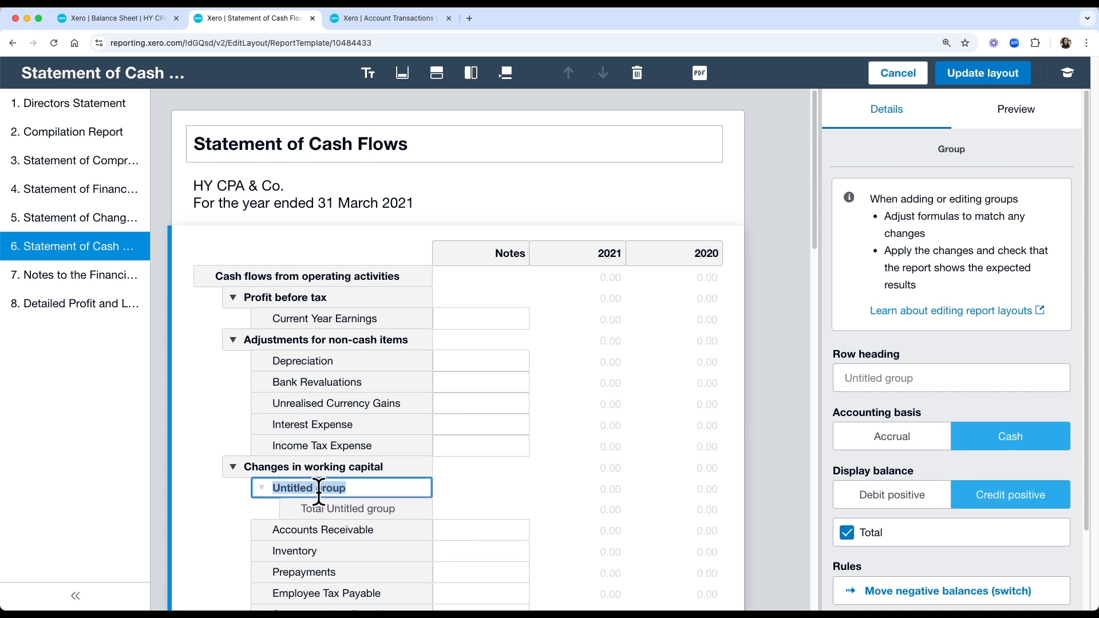
pyautogui.write('Accounts')
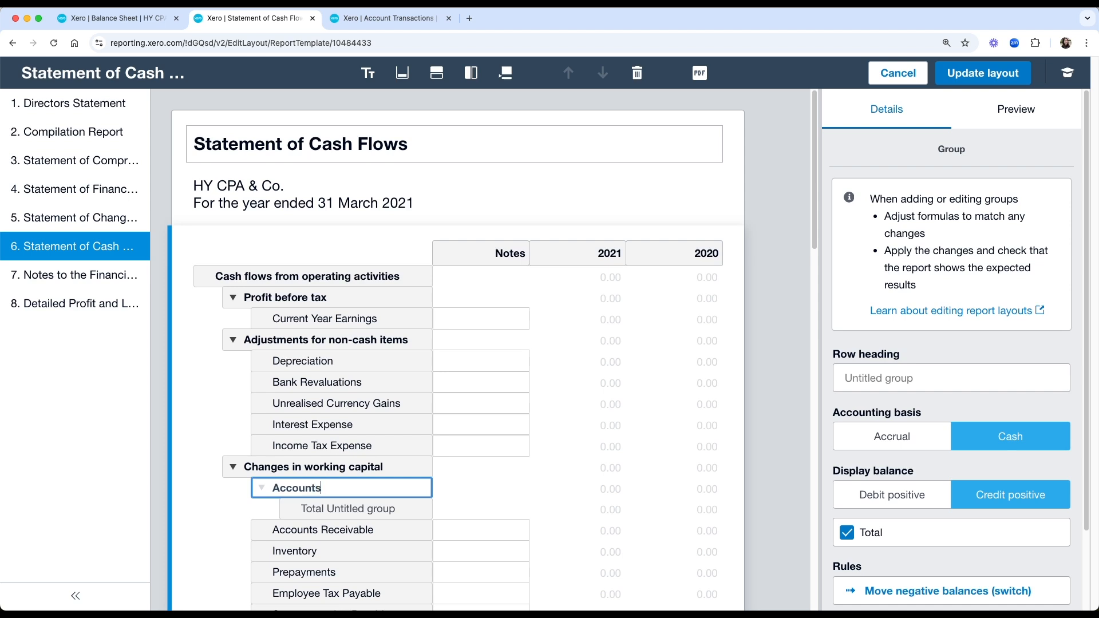
pyautogui.write(' Payable')
pyautogui.press('Return')
pyautogui.scroll(-2, 916, 504)
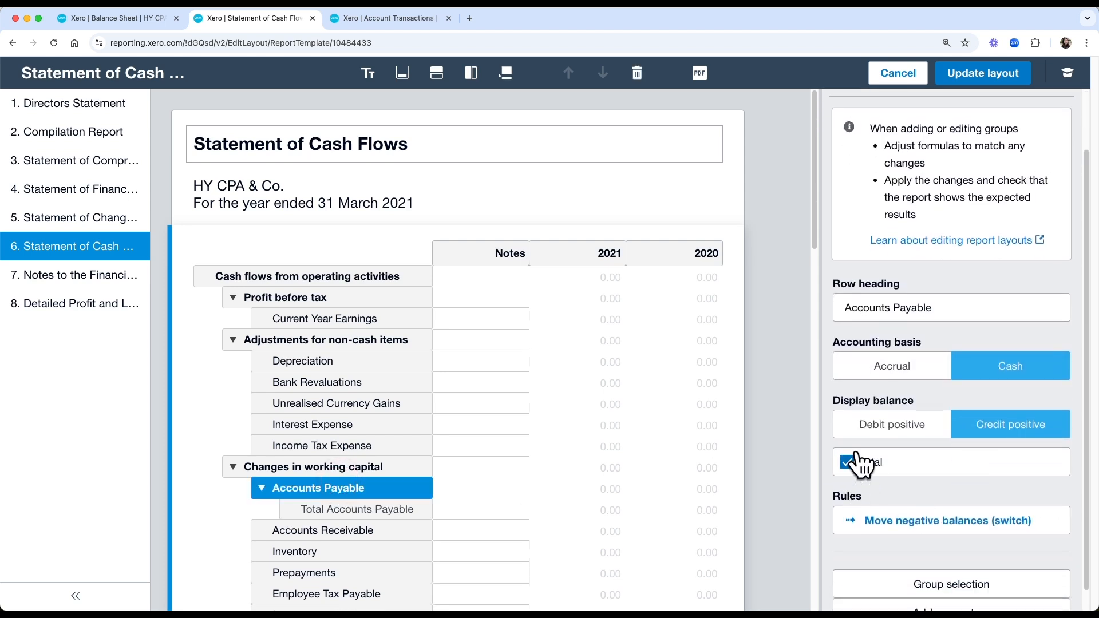
pyautogui.click(887, 377)
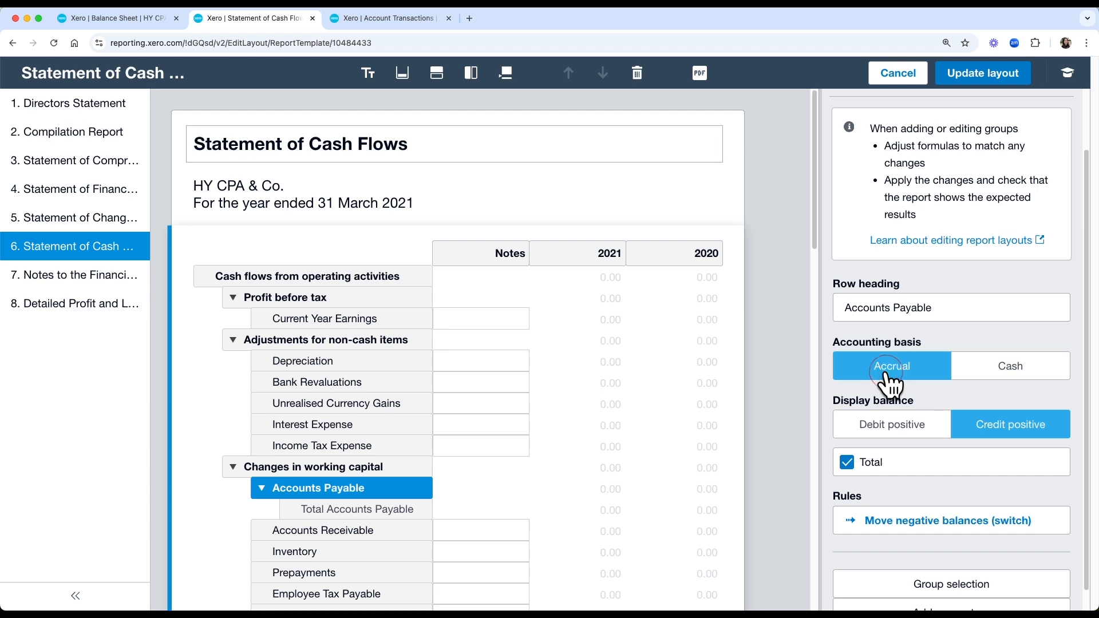
# Move the existing Accounts Payable account row into the new Accounts Payable group
pyautogui.scroll(-2, 424, 507)
pyautogui.scroll(-2, 434, 465)
pyautogui.scroll(-1, 432, 456)
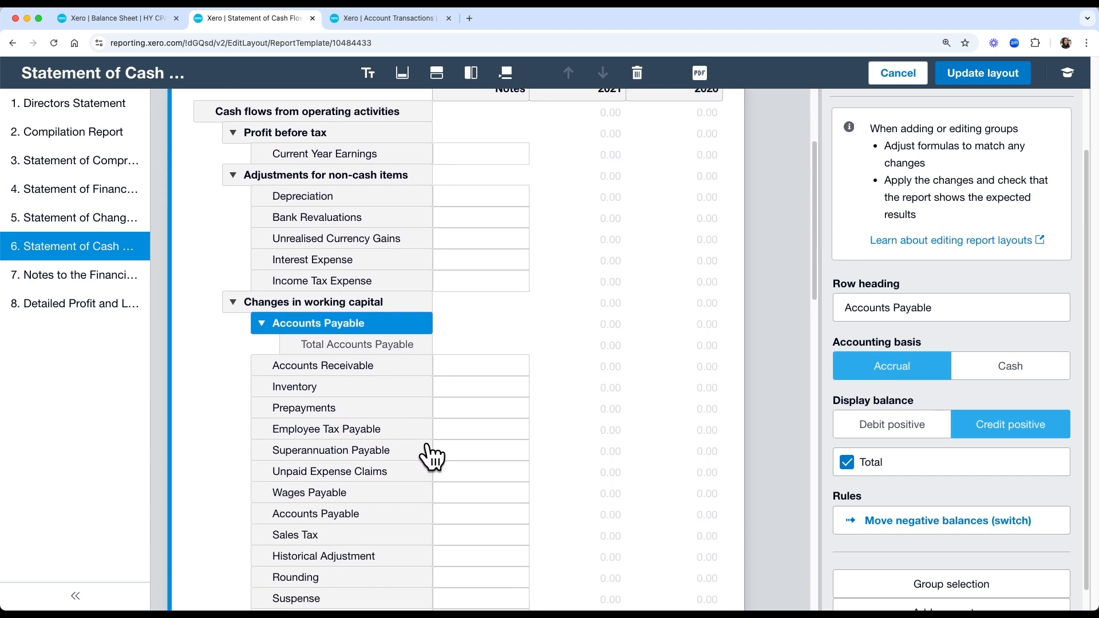
pyautogui.click(324, 516)
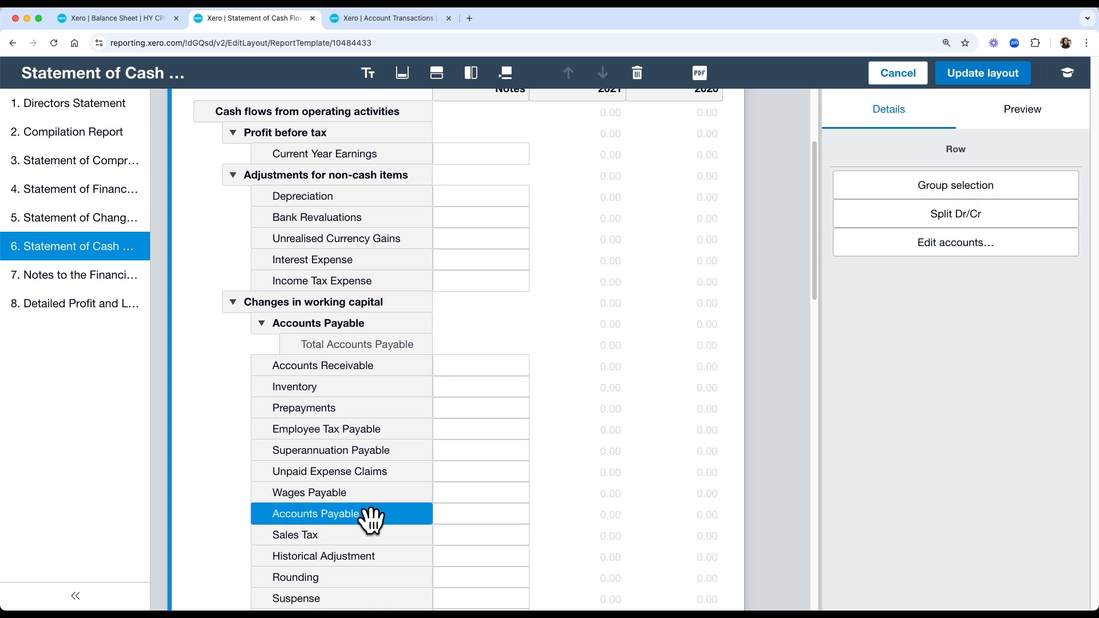
pyautogui.moveTo(373, 515); pyautogui.dragTo(373, 339)
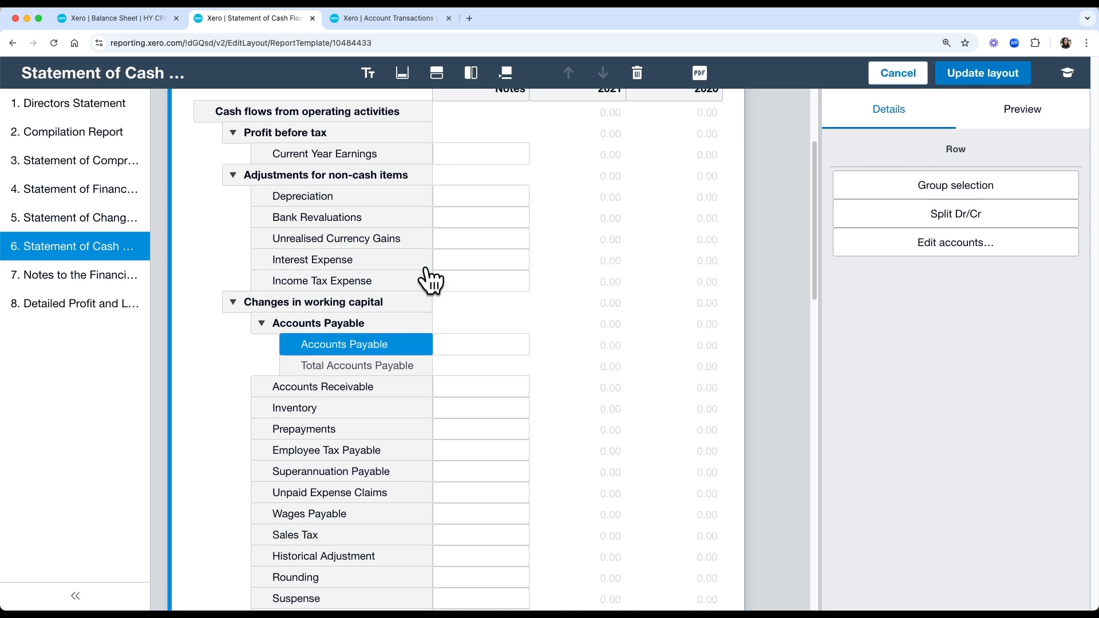
# Add a custom row named FX to the Accounts Payable group and update the layout
pyautogui.click(441, 83)
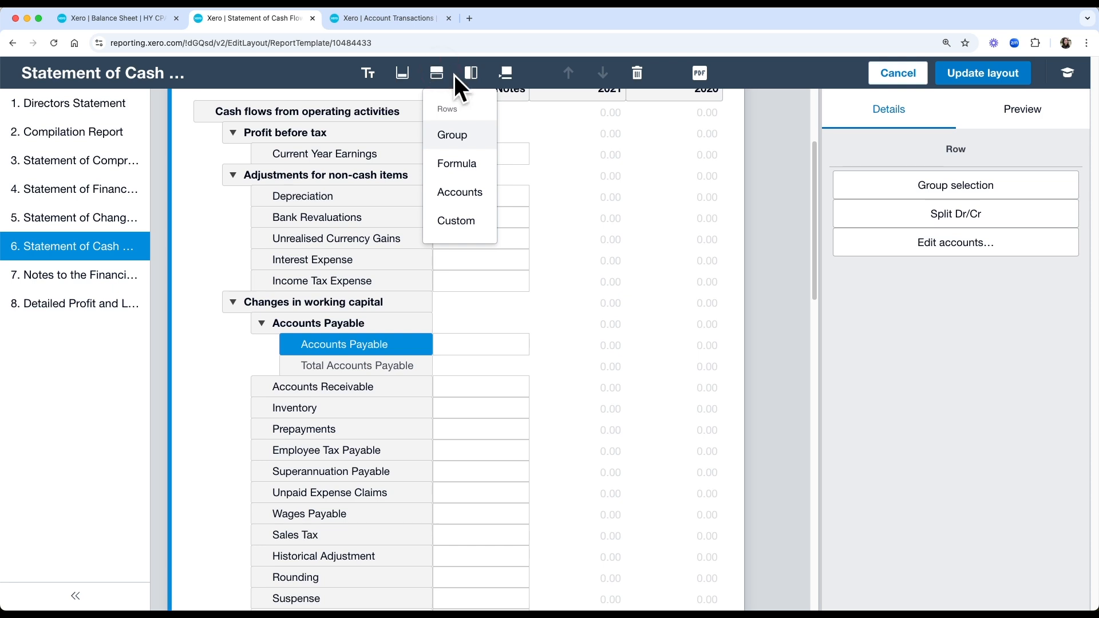
pyautogui.click(461, 222)
pyautogui.moveTo(353, 344)
pyautogui.mouseDown()
pyautogui.moveTo(362, 378)
pyautogui.moveTo(351, 365)
pyautogui.mouseUp()
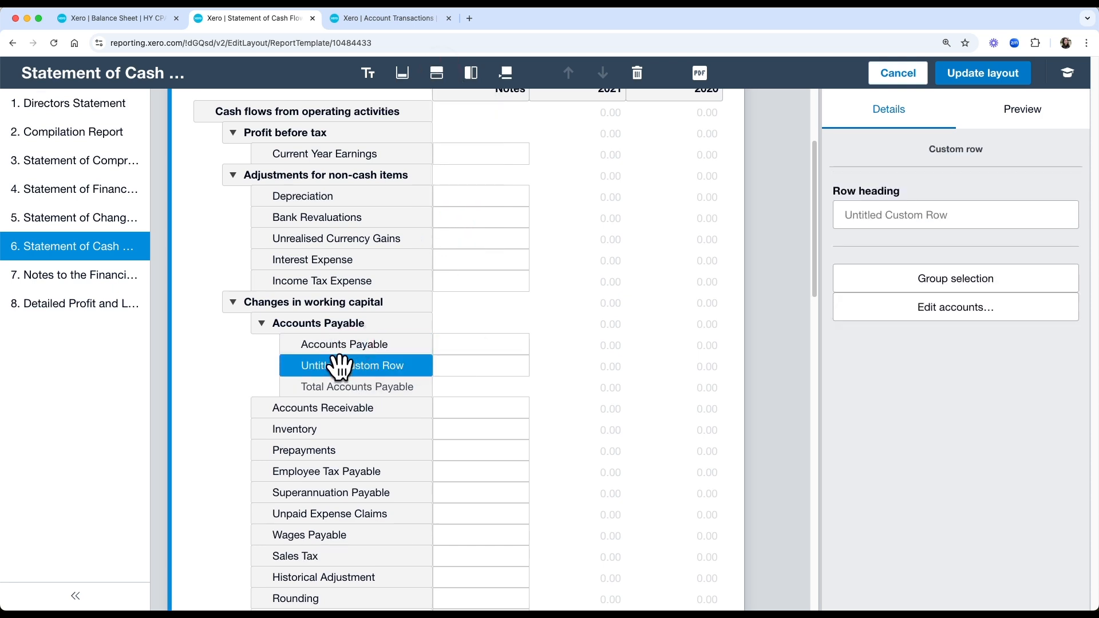
pyautogui.doubleClick(340, 367)
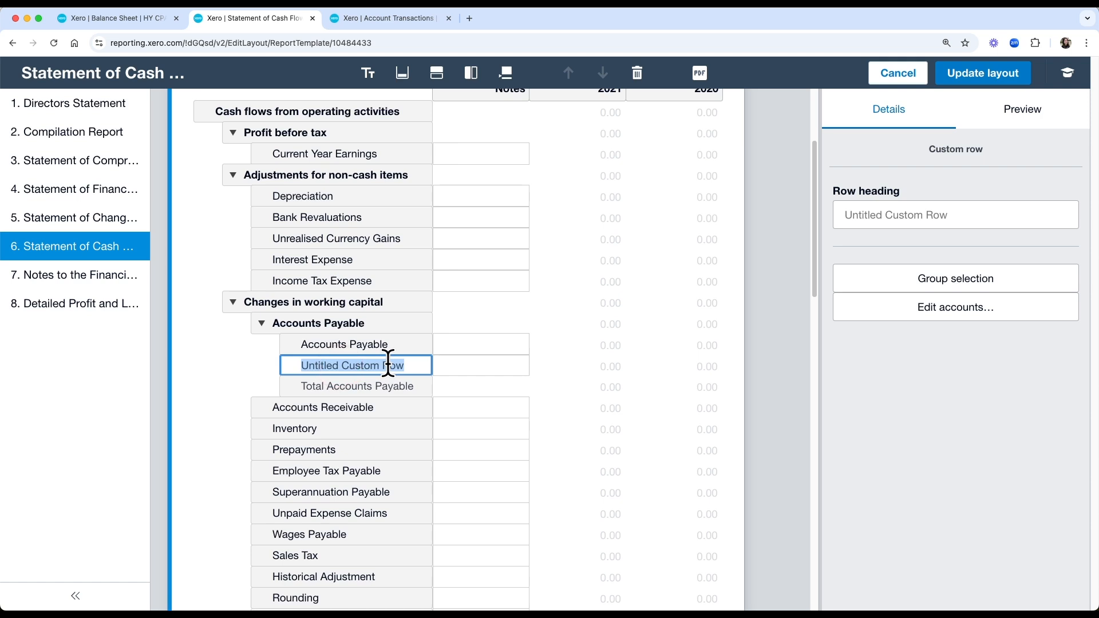
pyautogui.write('FX')
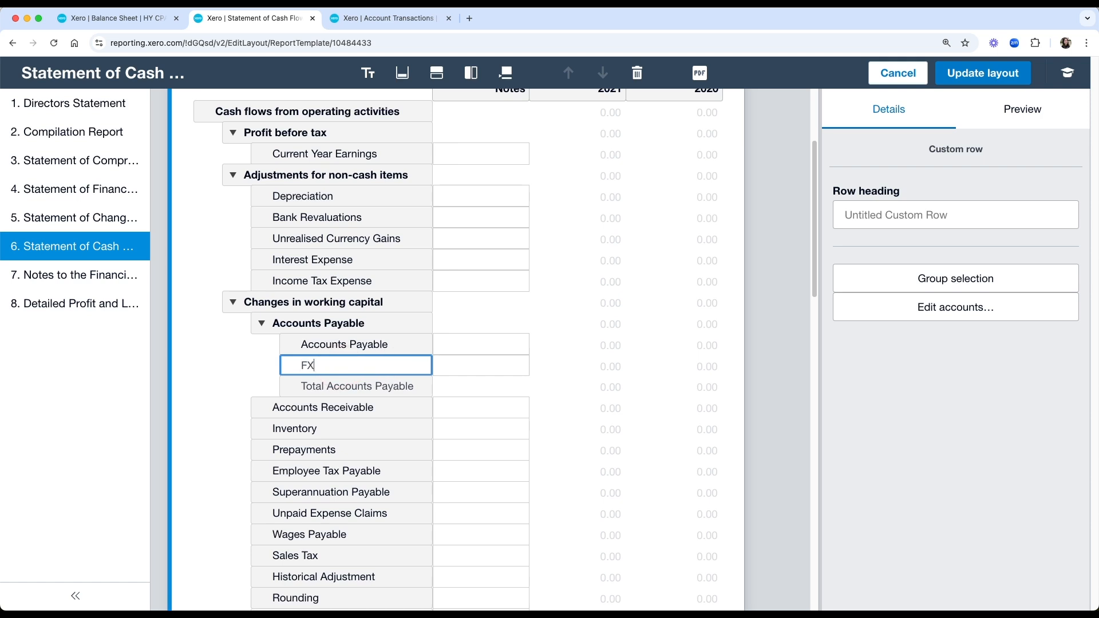
pyautogui.click(163, 328)
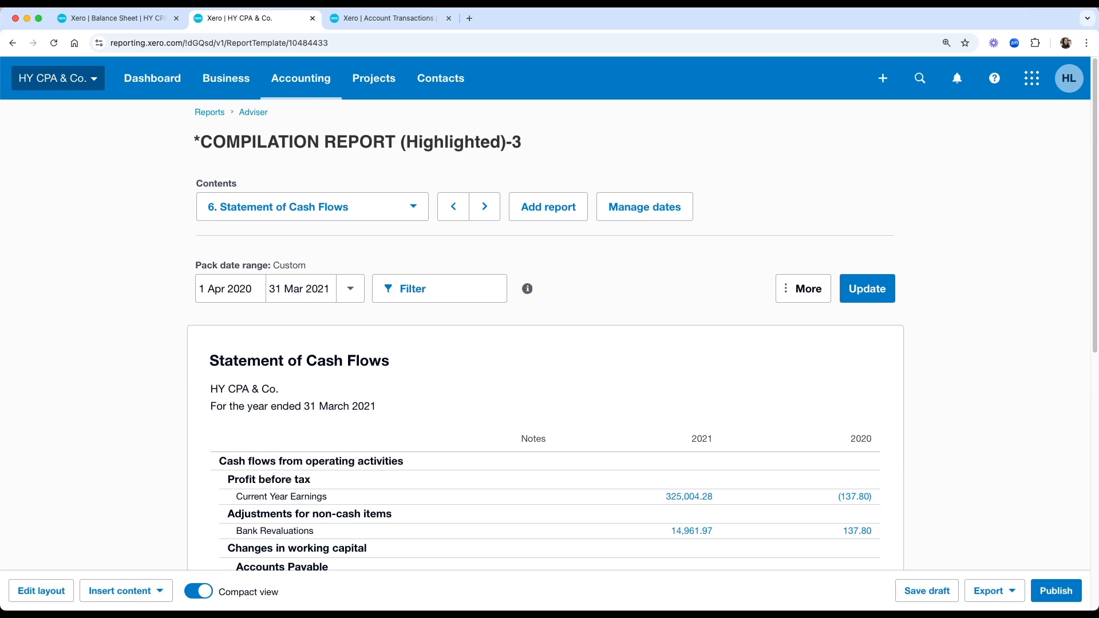
# Enter -520.15 as the 2021 amount of the FX row in the Statement of Cash Flows
pyautogui.scroll(-3, 646, 361)
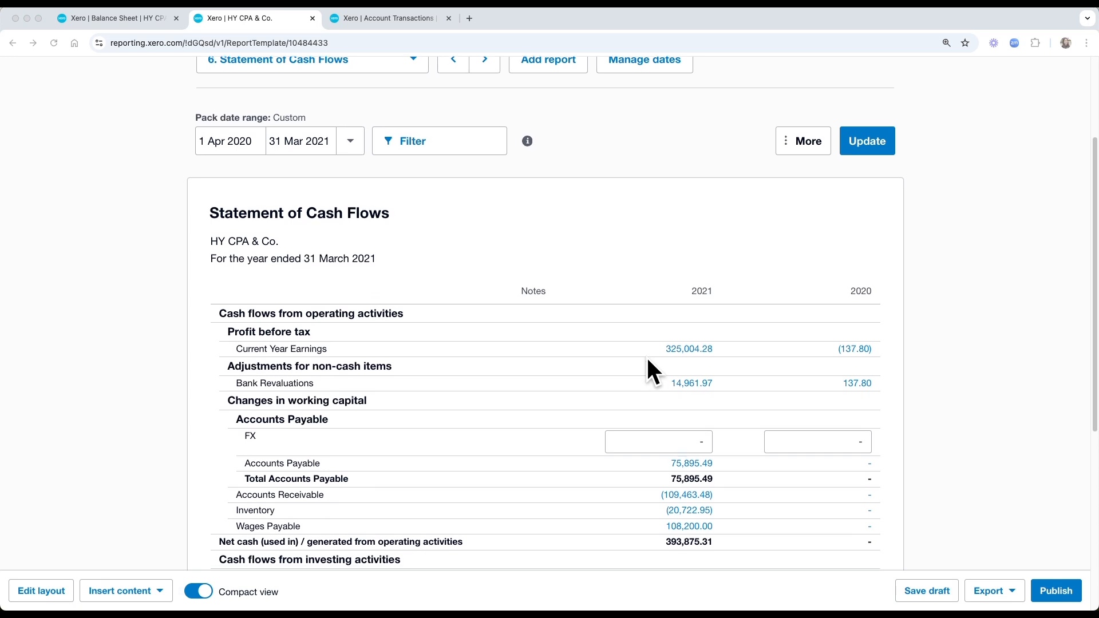
pyautogui.scroll(-1, 658, 401)
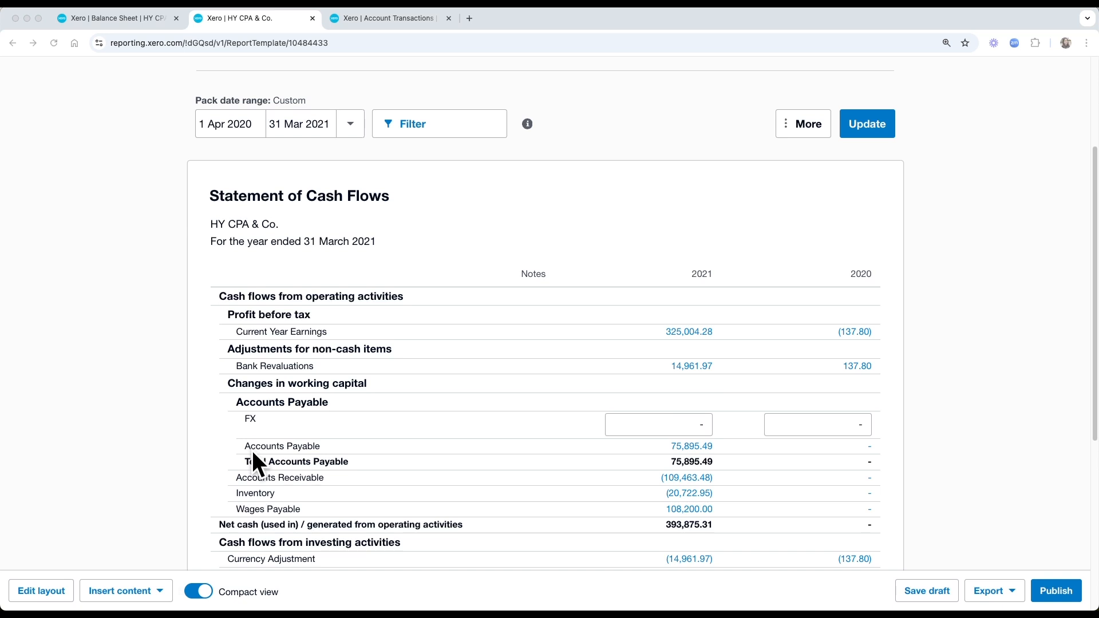
pyautogui.click(670, 424)
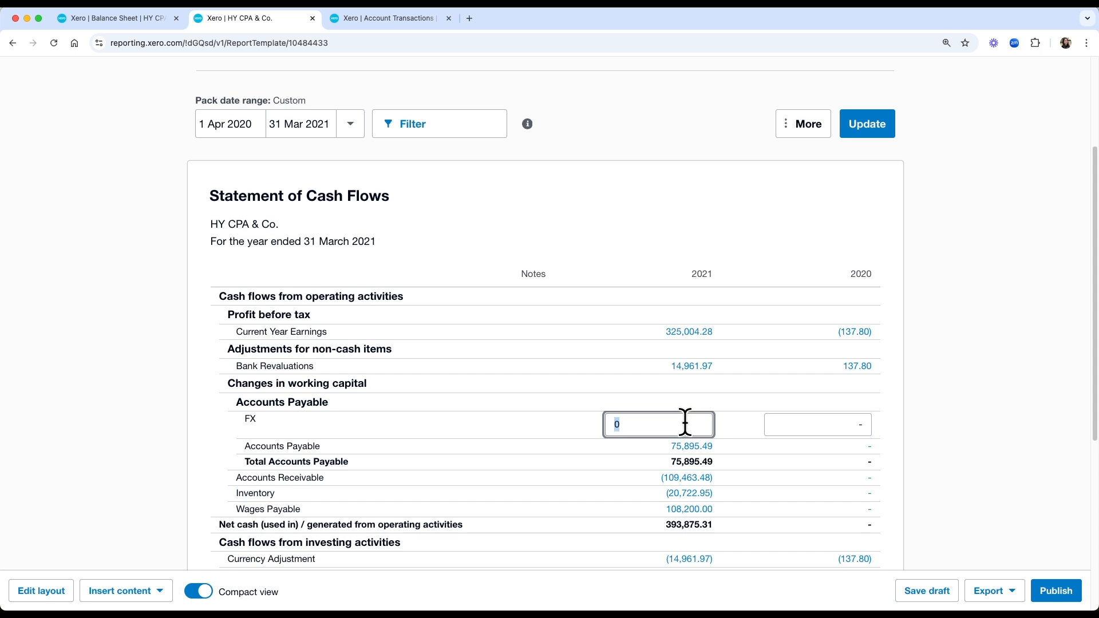
pyautogui.write('520.15')
pyautogui.click(615, 424)
pyautogui.write('-')
pyautogui.click(1005, 440)
# Collapse the Accounts Payable group in the cash flow layout, update the layout and check the Accounts Payable line
pyautogui.click(29, 591)
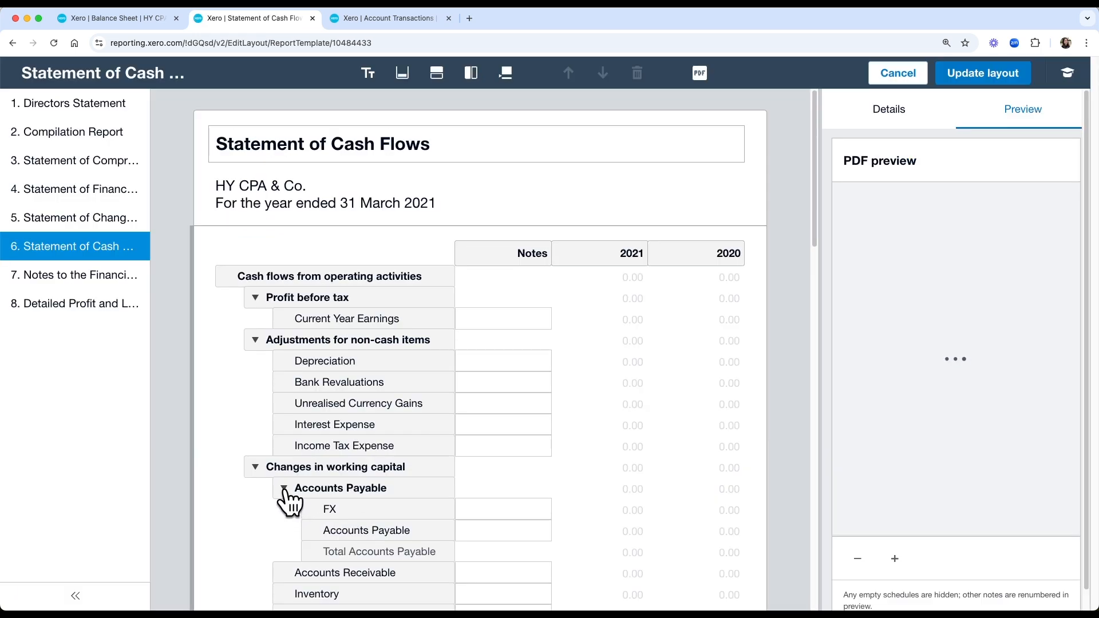
pyautogui.click(286, 487)
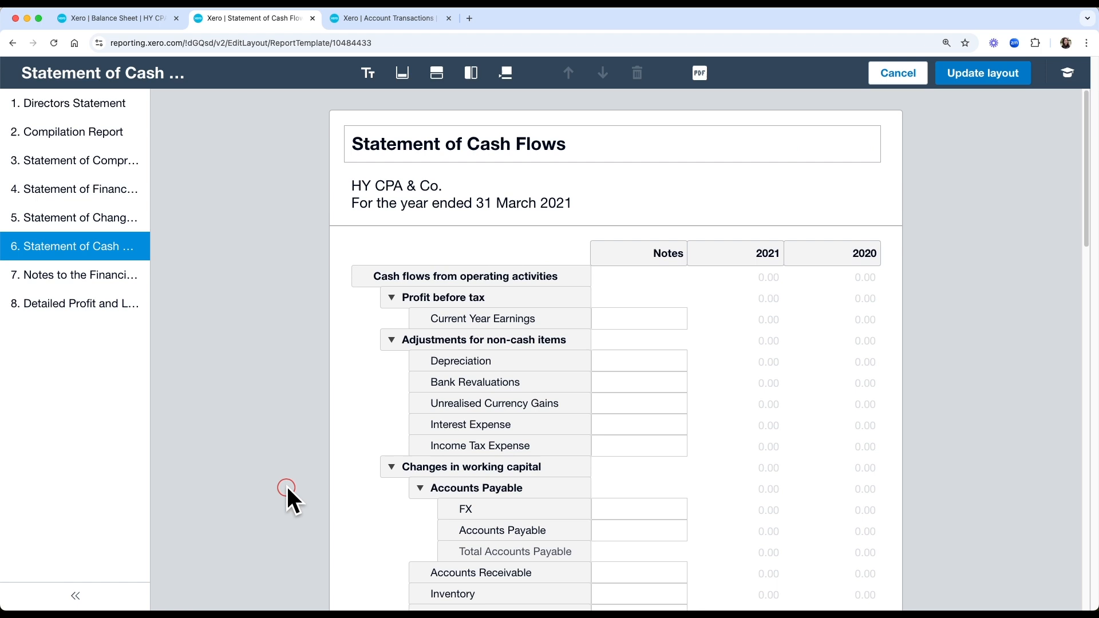
pyautogui.click(418, 488)
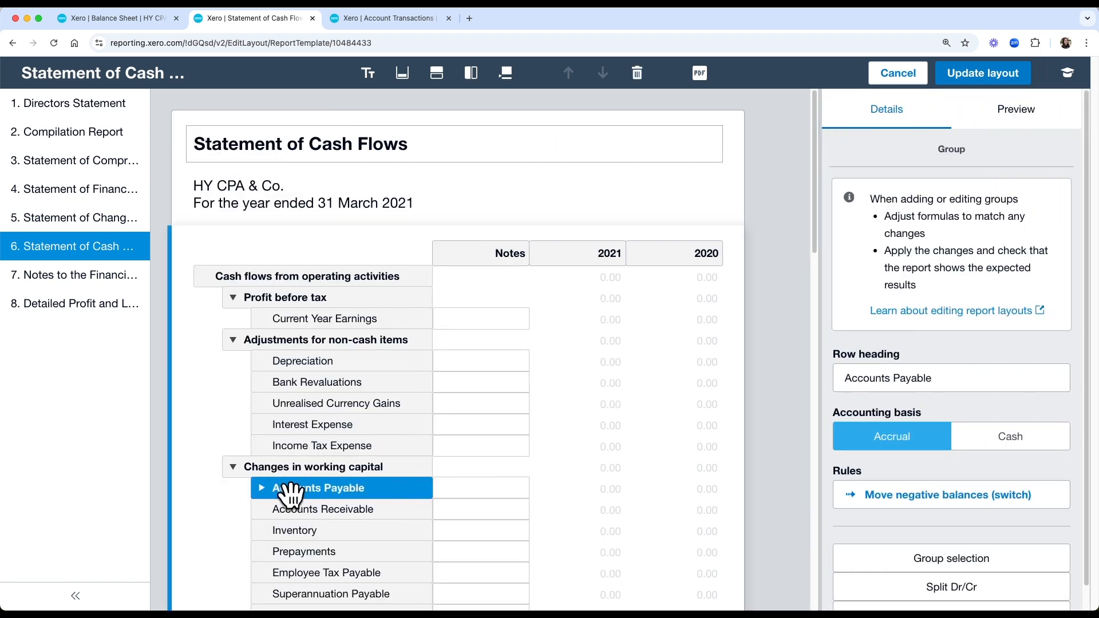
pyautogui.click(1013, 81)
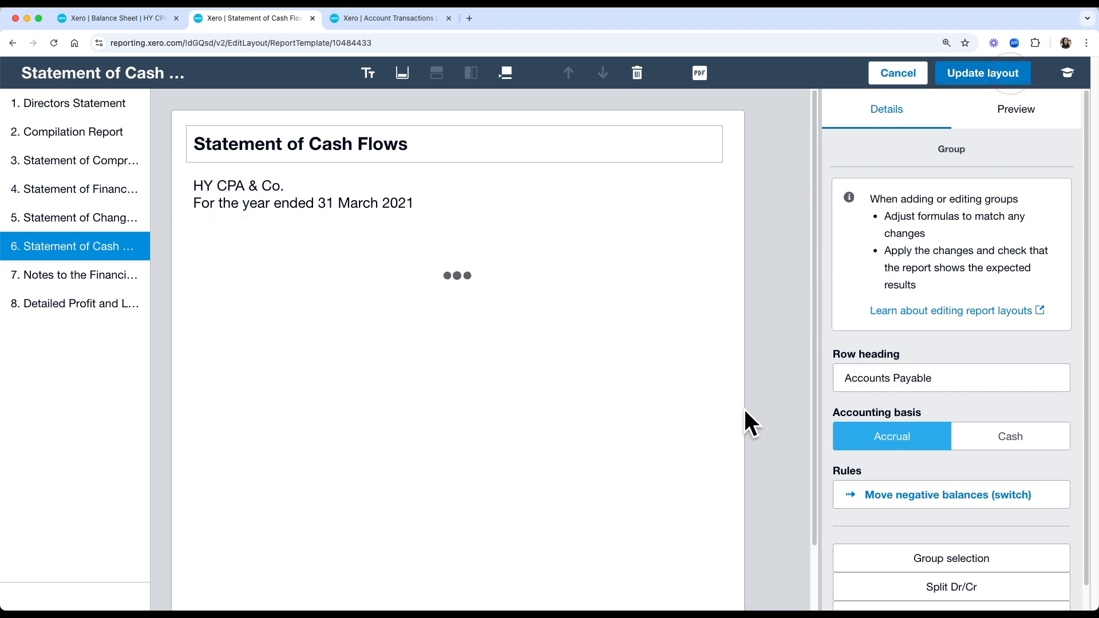
pyautogui.scroll(-1, 548, 465)
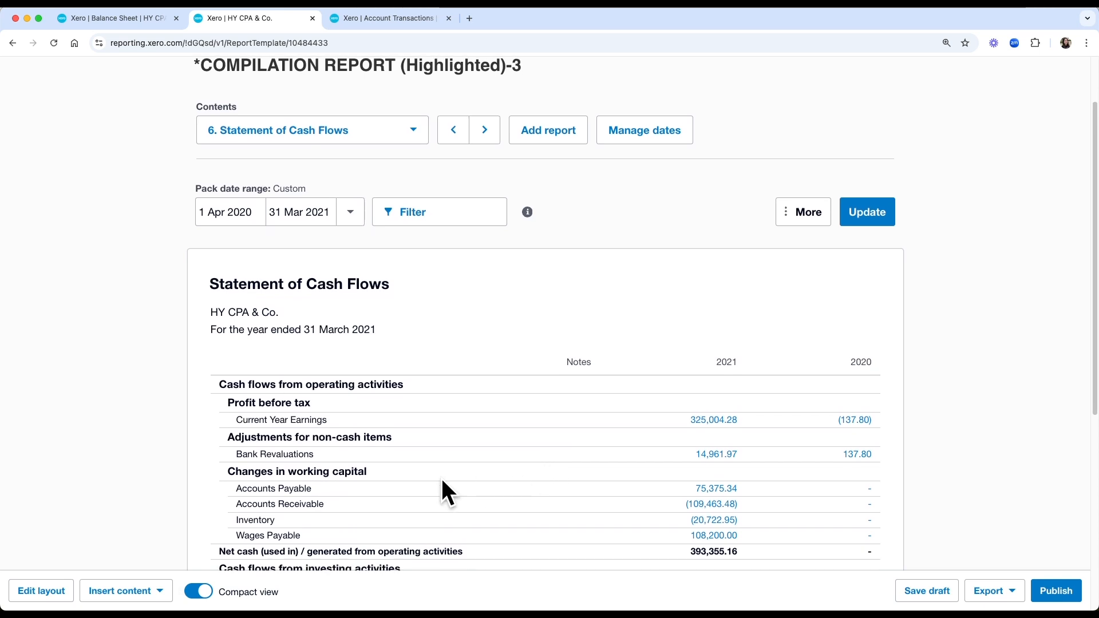